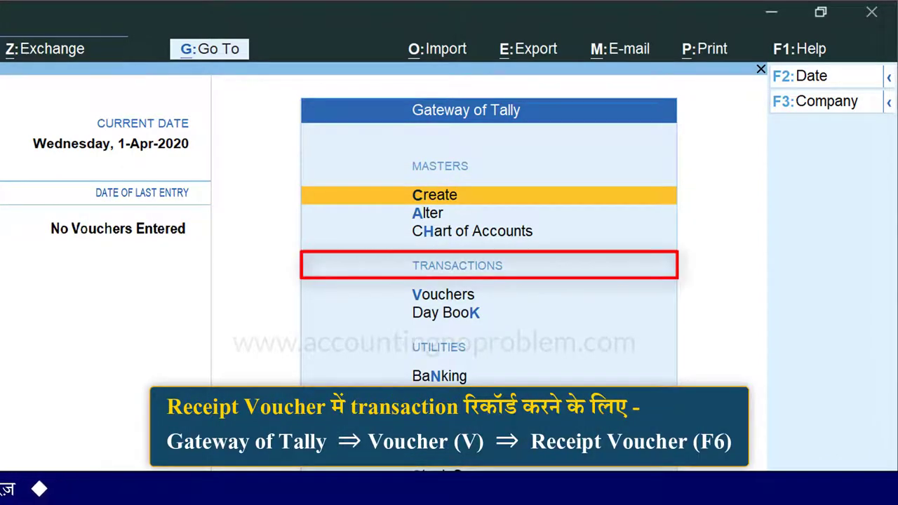
Step: Open accounting voucher creation from the Gateway of Tally
key("Down")
key("Down")
key("Down")
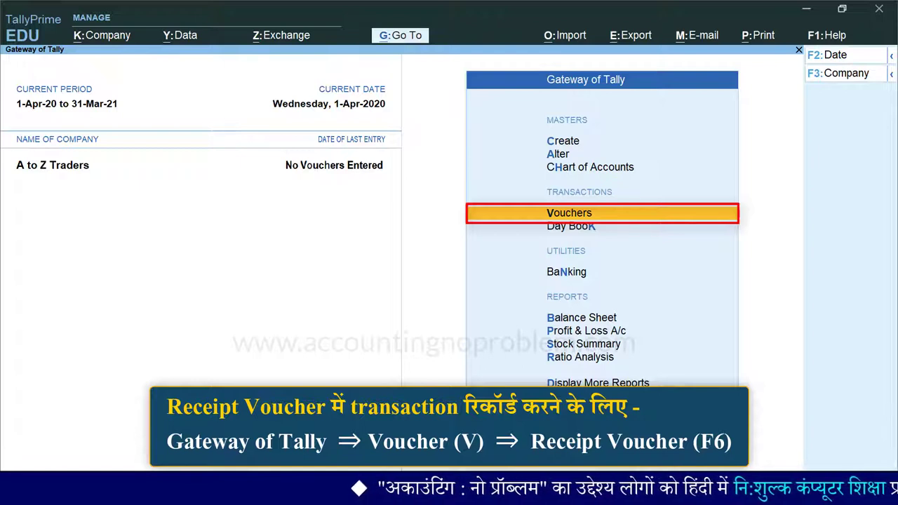
key("v")
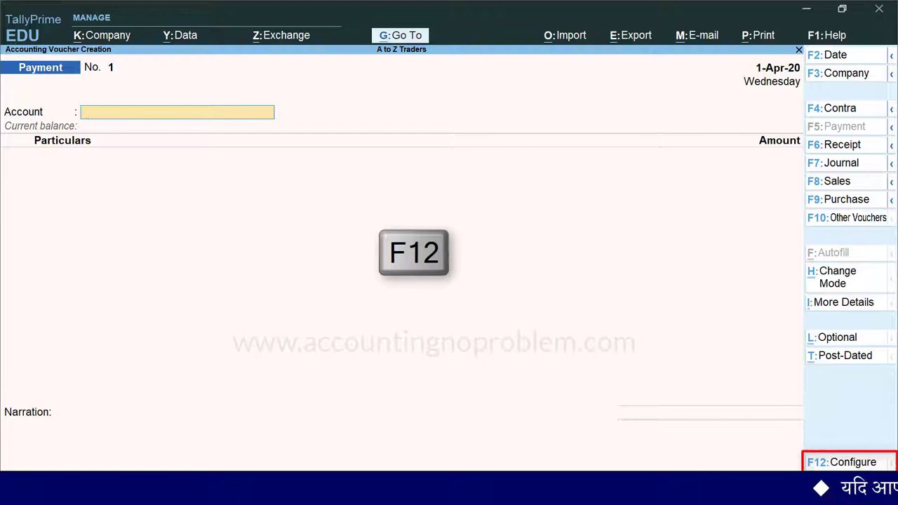
Step: Open the voucher configuration and set Show more configurations to Yes
key("F12")
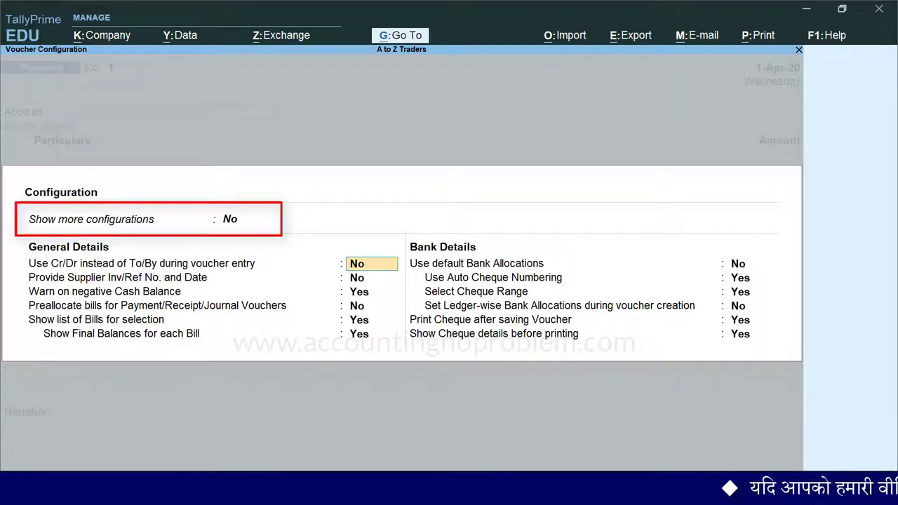
key("BackSpace")
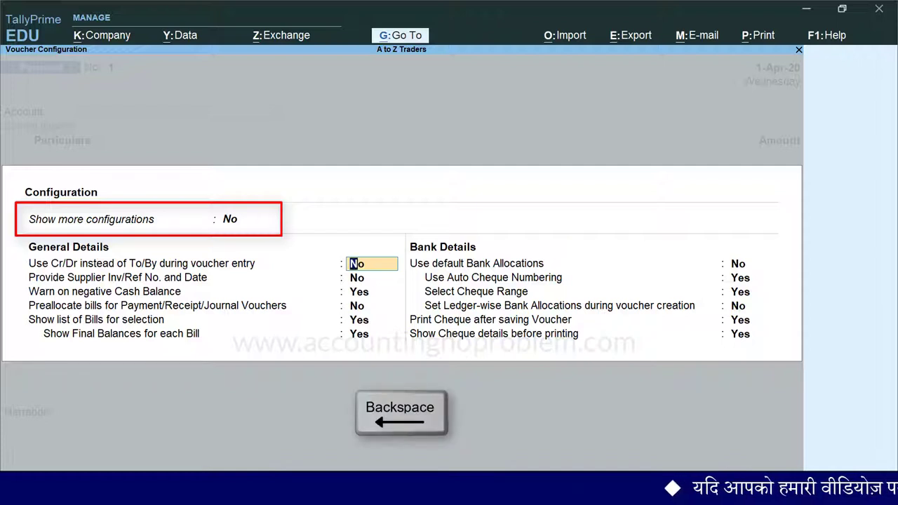
key("BackSpace")
type("y")
key("Return")
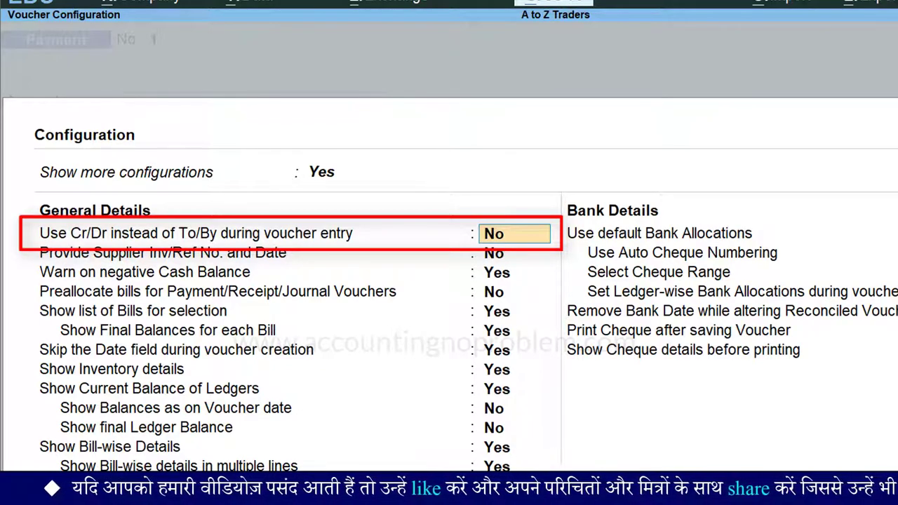
Step: Set Use Cr/Dr instead of To/By to Yes and Skip the Date field during voucher creation to No, saving the configuration
key("y")
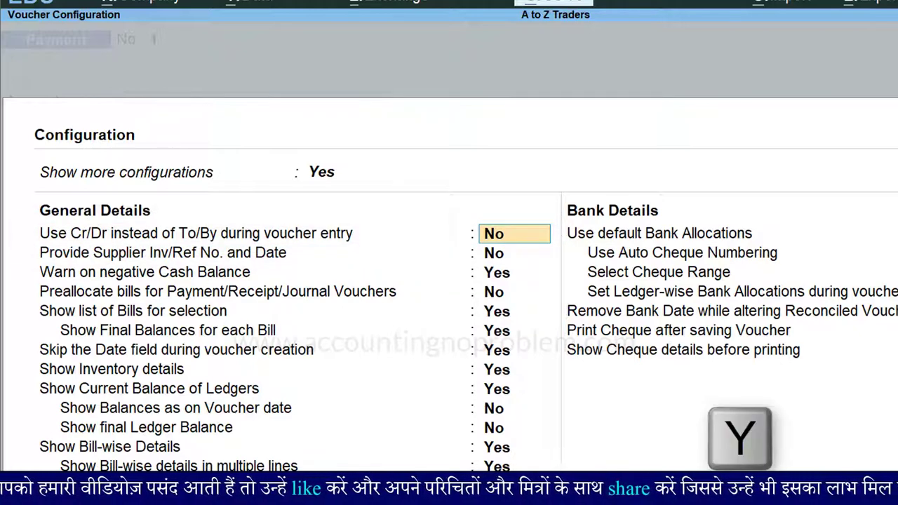
key("Return")
key("Return")
key("Return")
key("Return")
key("Return")
key("Return")
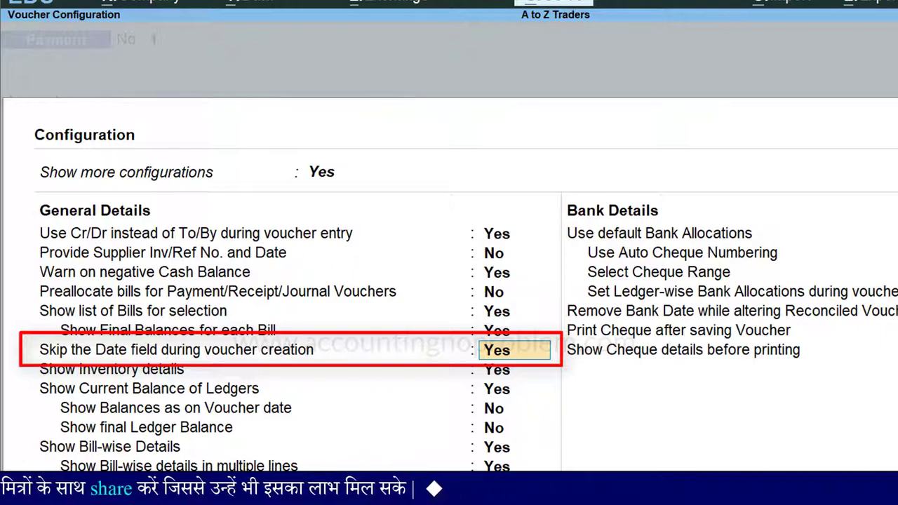
type("n")
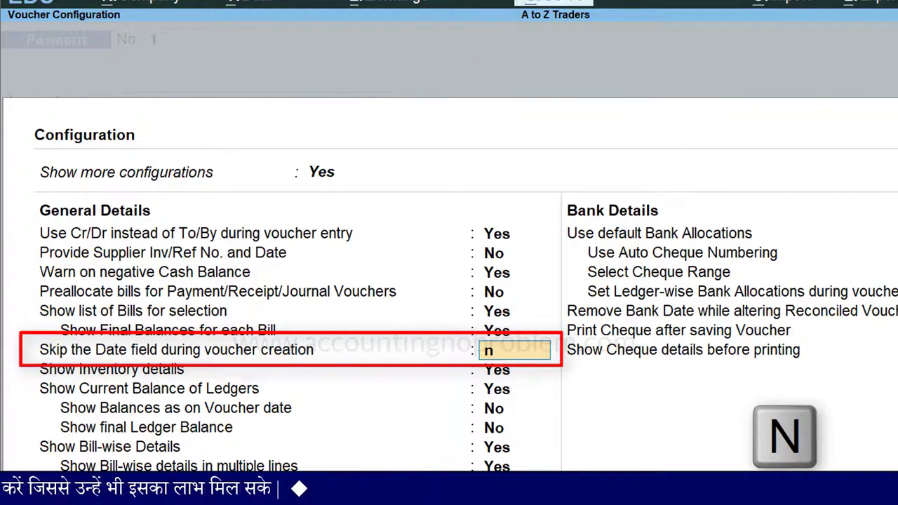
key("Return")
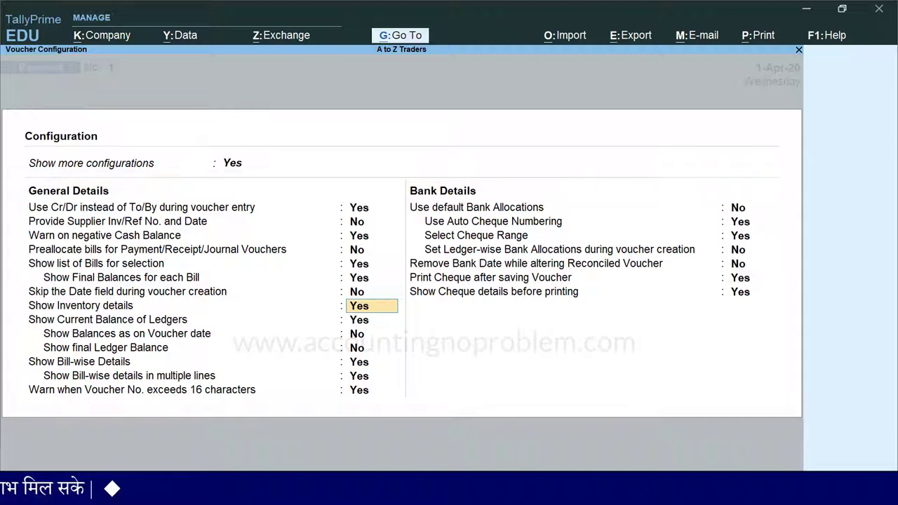
key("ctrl+a")
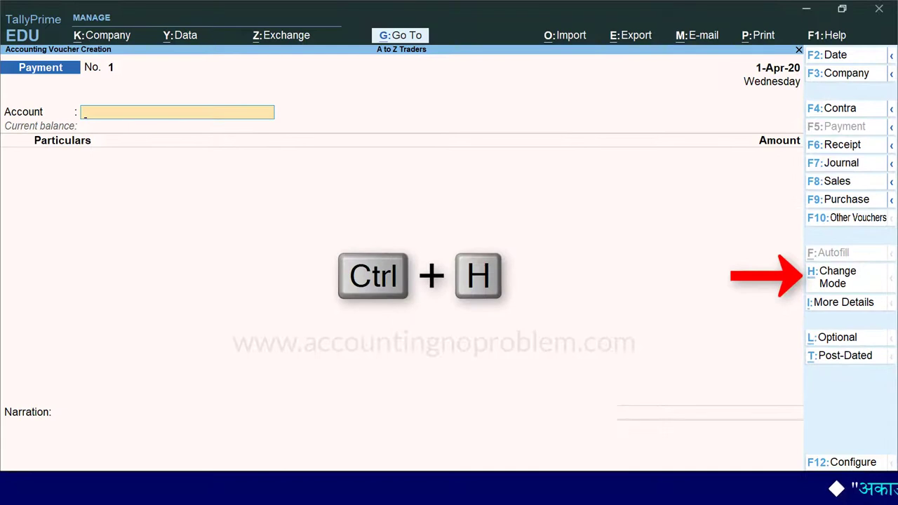
Step: Change the voucher mode to Double Entry and switch to the Receipt voucher type
key("ctrl+h")
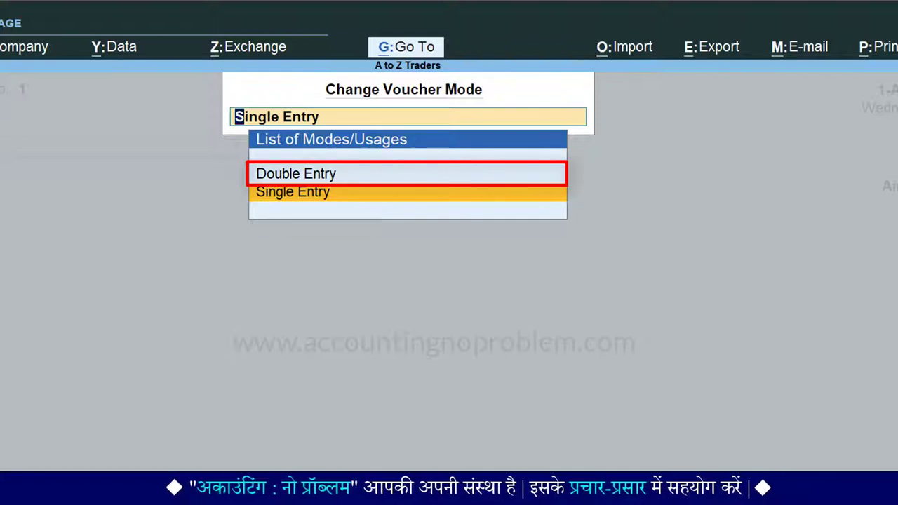
key("Escape")
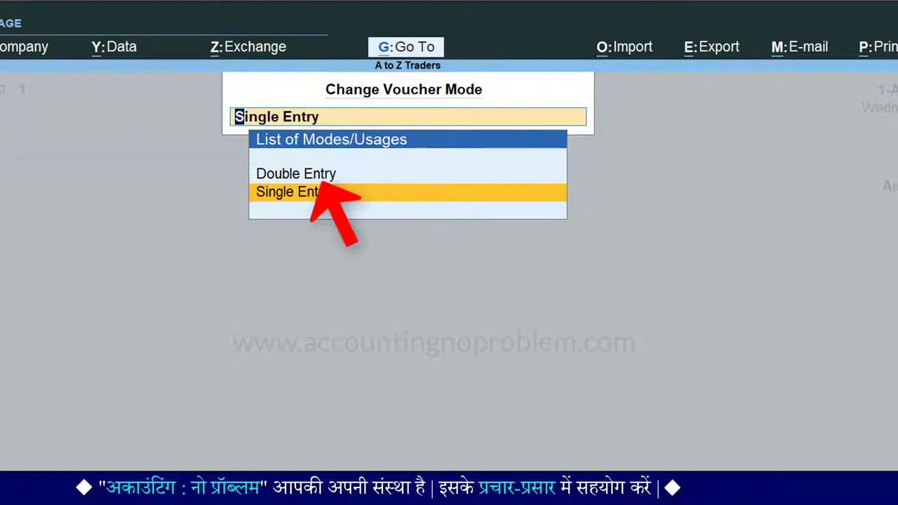
key("Up")
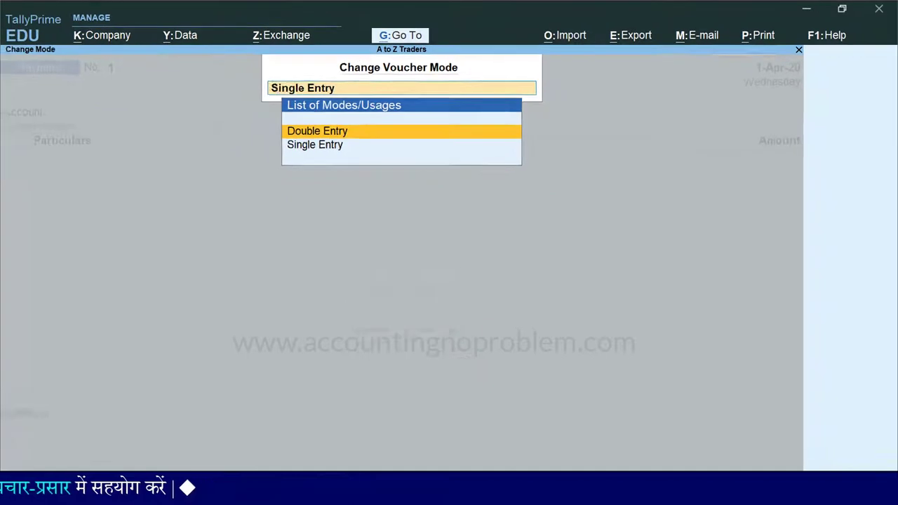
key("Return")
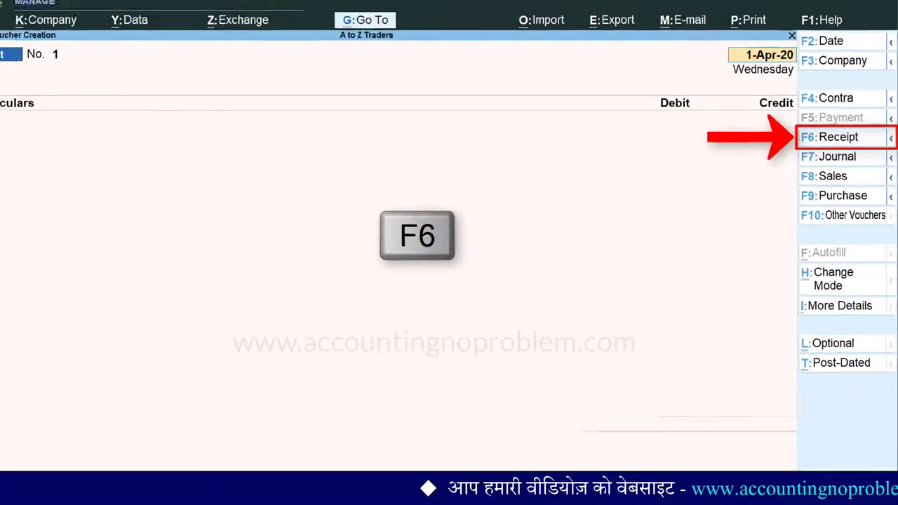
key("F6")
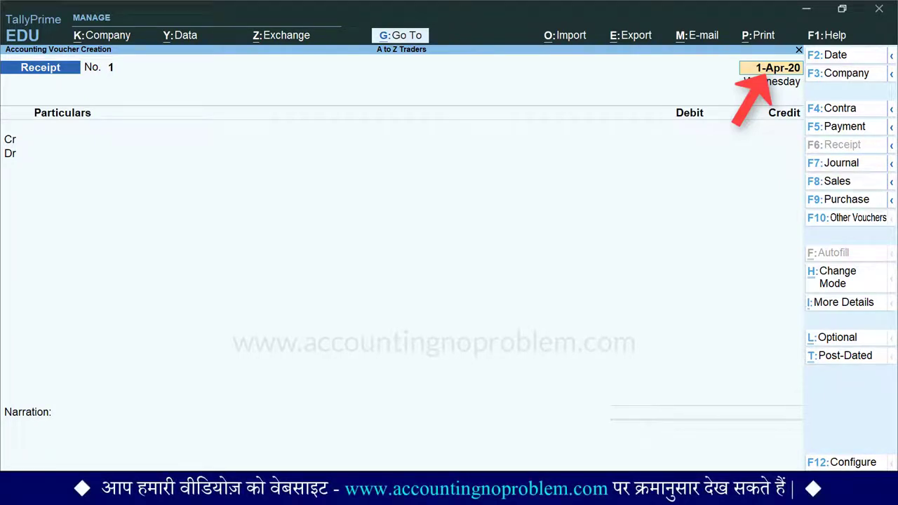
Step: Keep the voucher date 1-Apr-20 and credit Capital Account with 100000
key("Return")
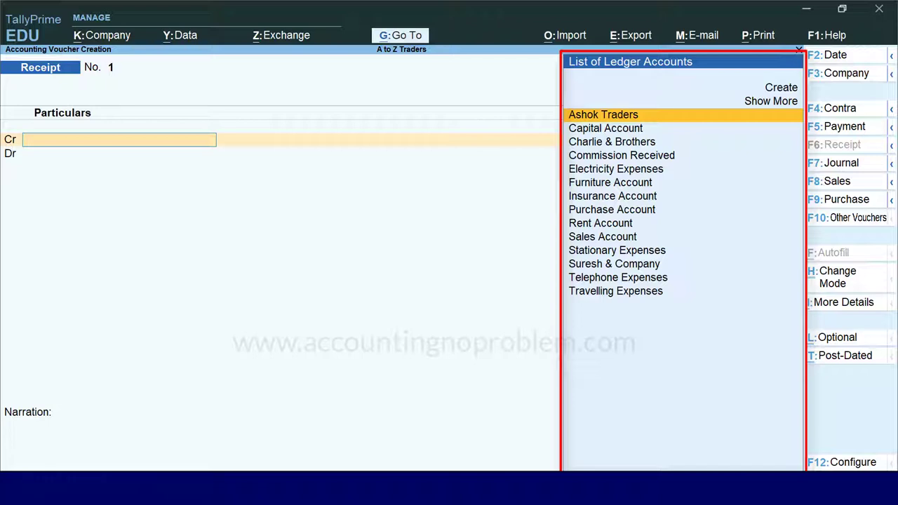
type("c")
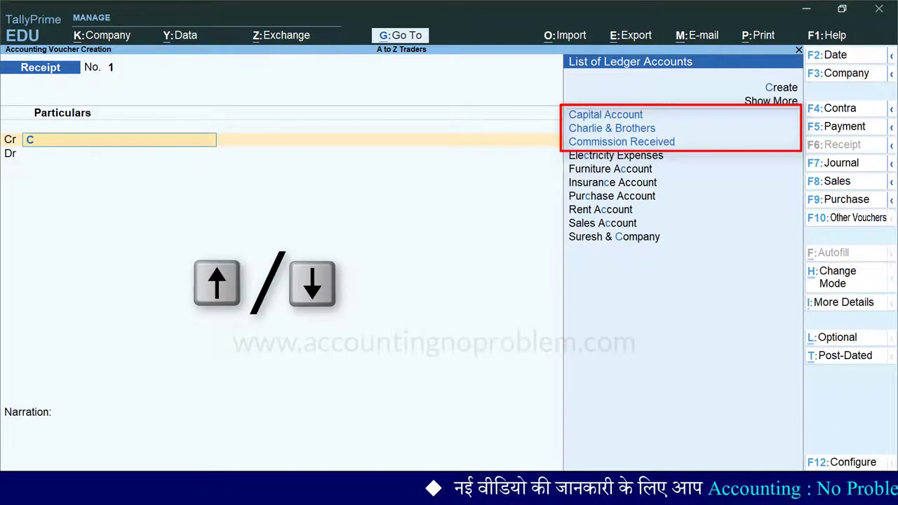
key("Down")
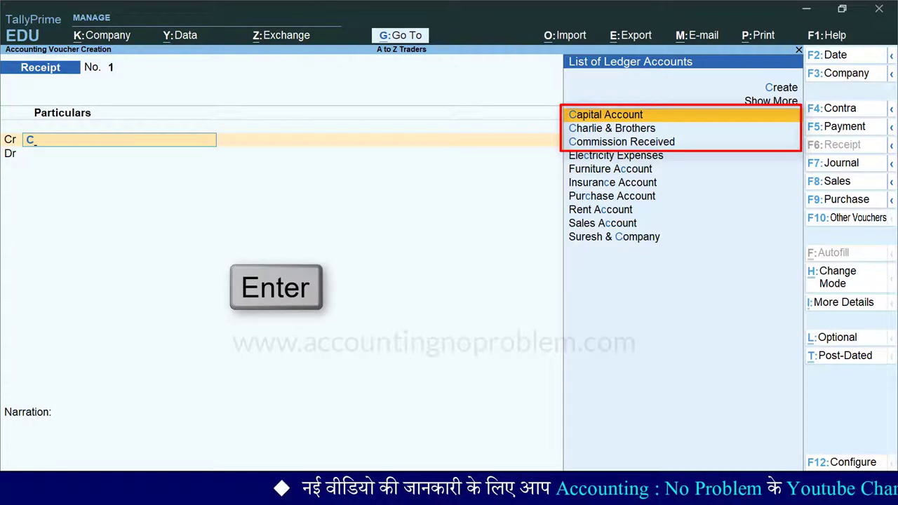
key("Return")
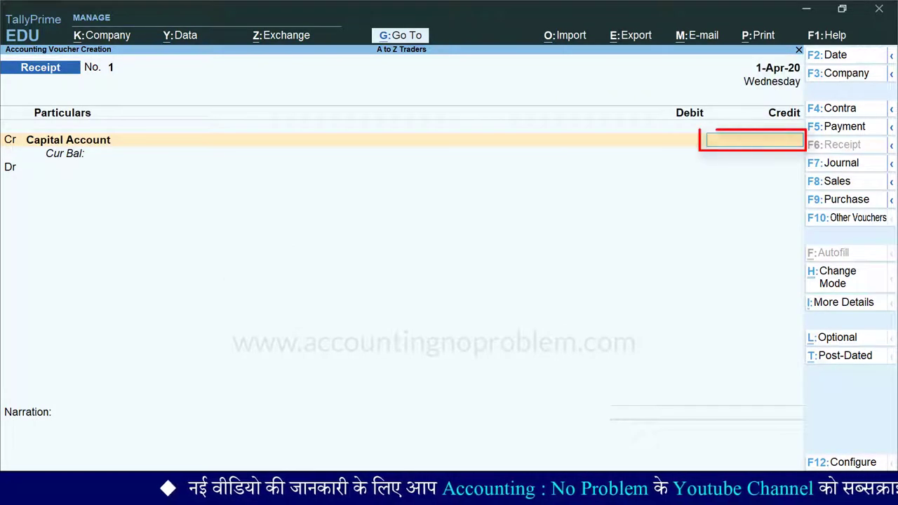
type("100000")
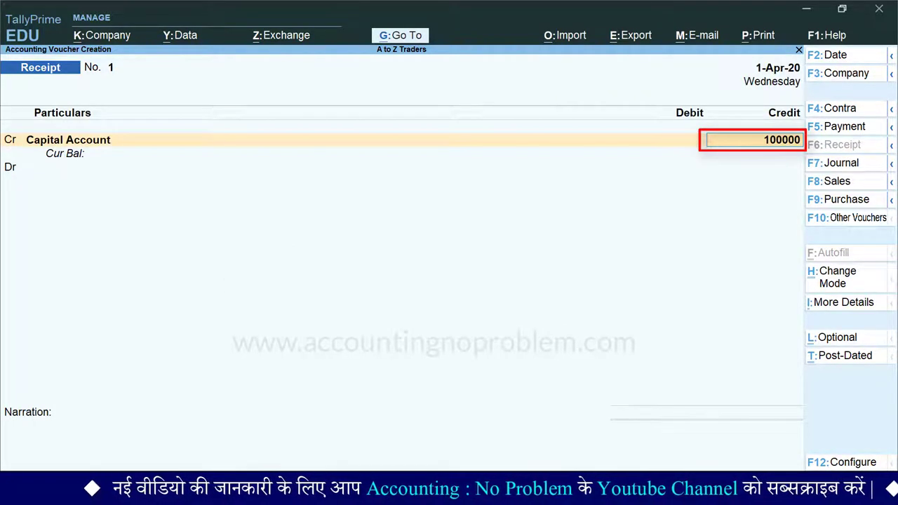
key("Return")
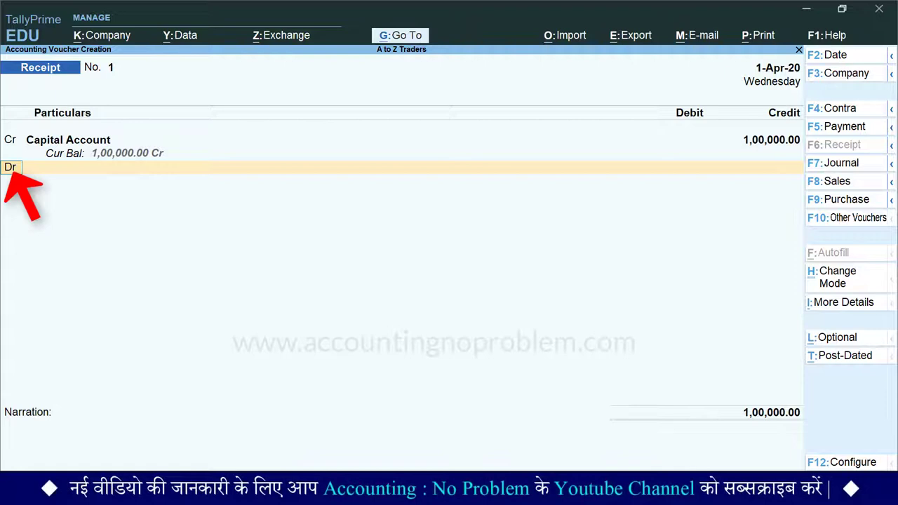
Step: Debit the Cash ledger with 1,00,000.00 on the receipt voucher's Dr line
key("Return")
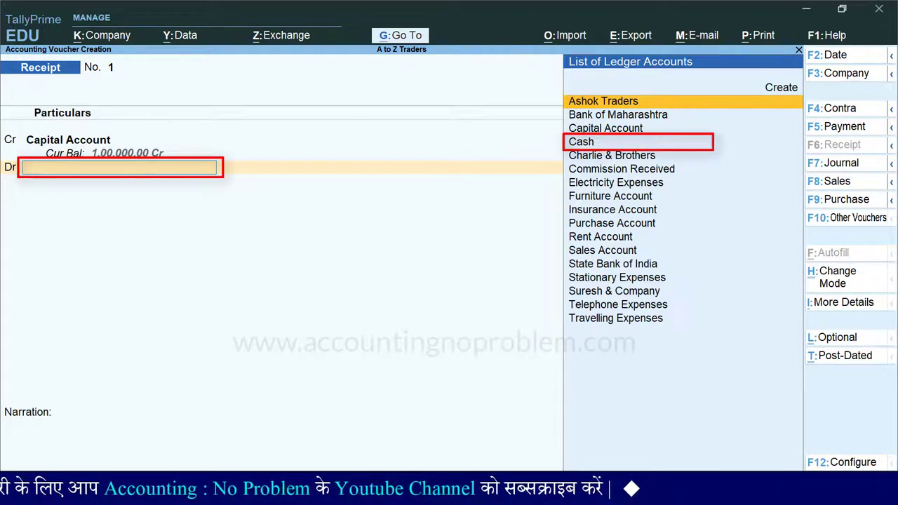
type("C")
key("Down")
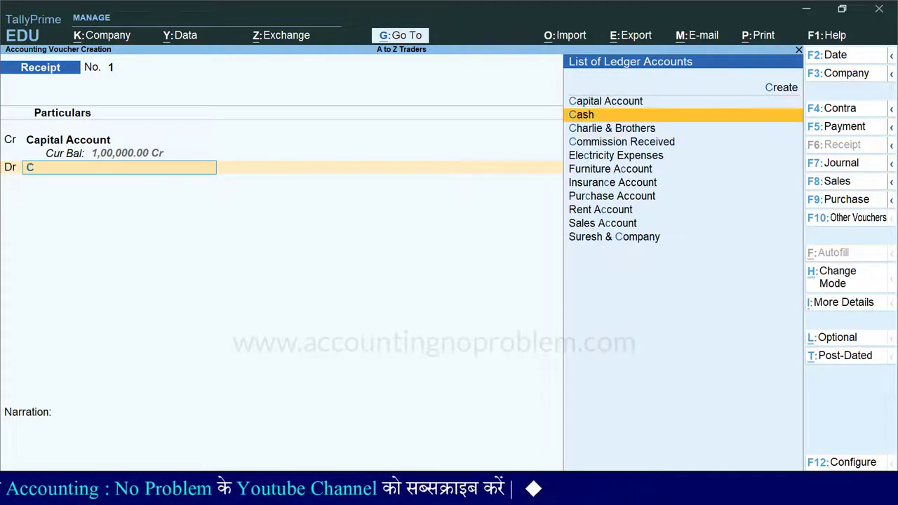
key("Return")
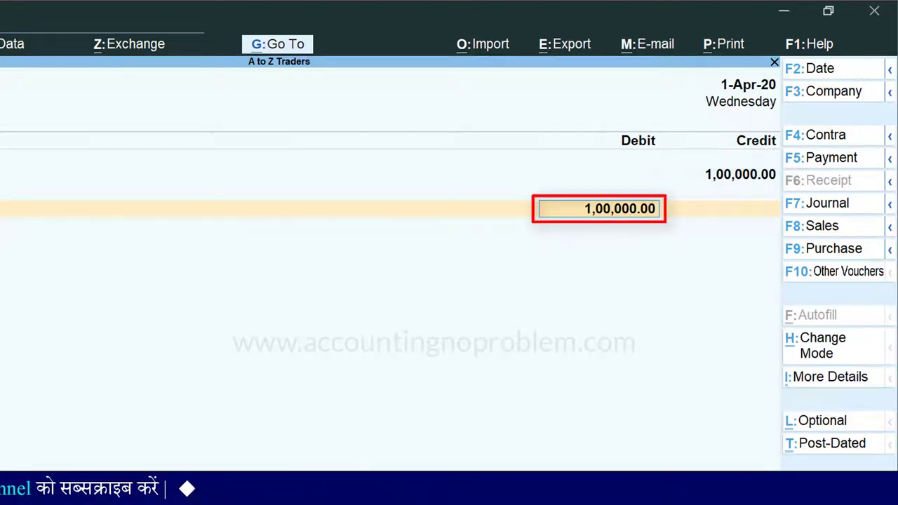
key("Return")
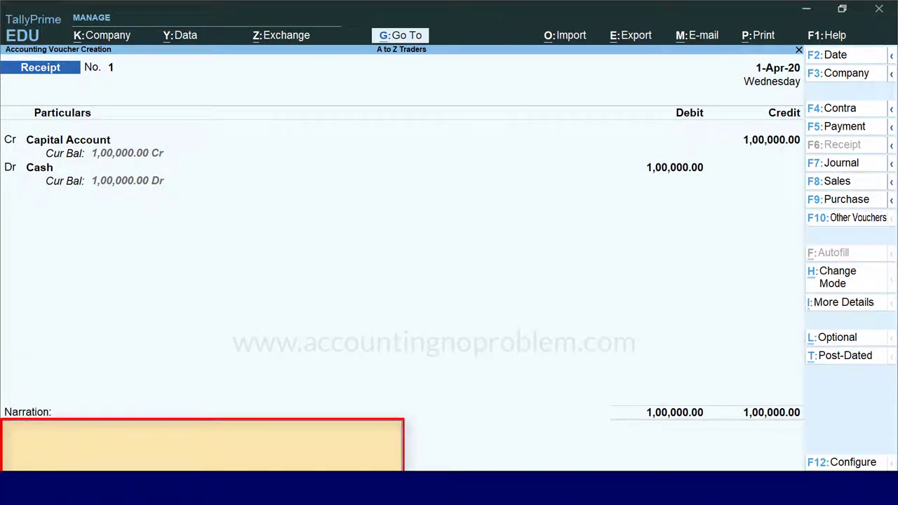
Step: Enter the narration "being Rs.1,00,000 cash brought in by the proprietor as capital." and save the voucher, returning to the Gateway of Tally
type("being Rs.1,00,000 cash brought in by the proprietor as capital.")
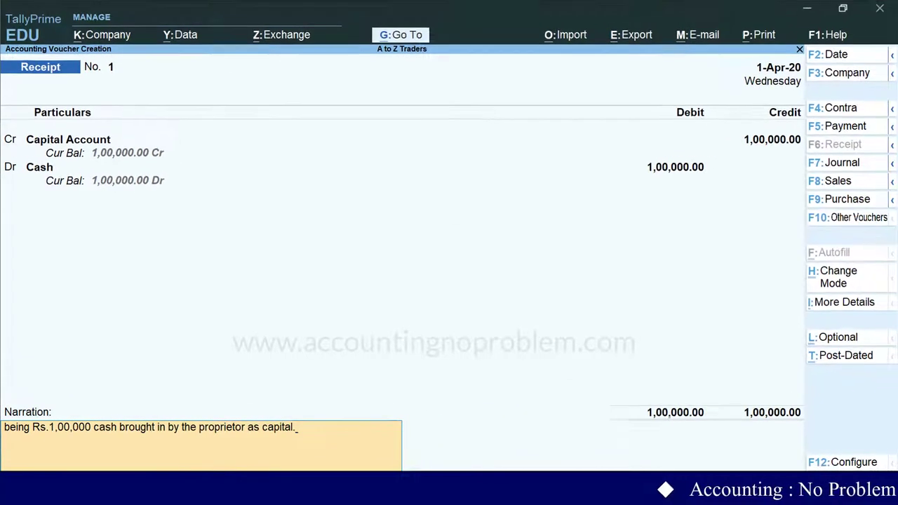
key("Return")
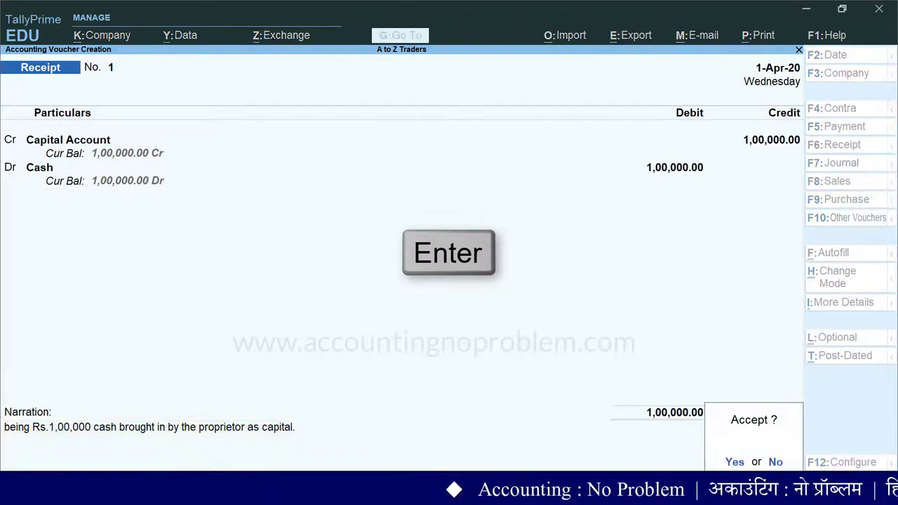
key("Return")
key("Escape")
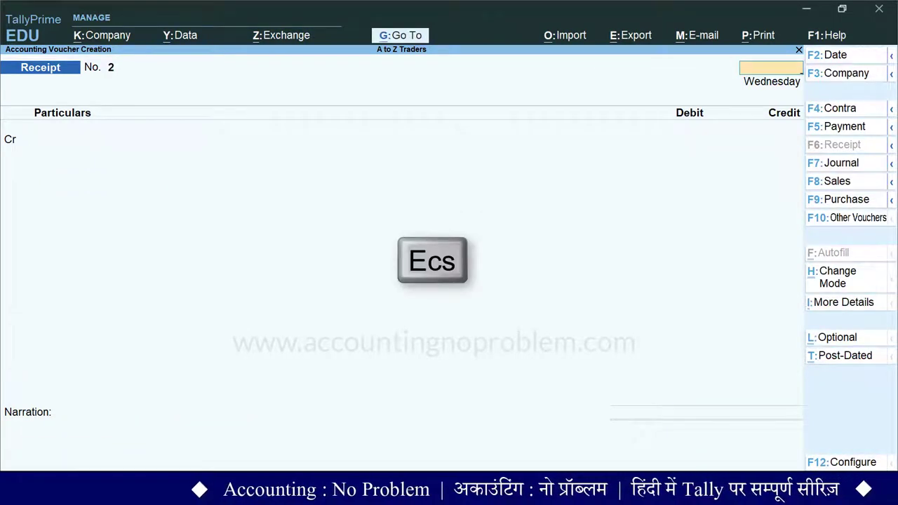
key("Escape")
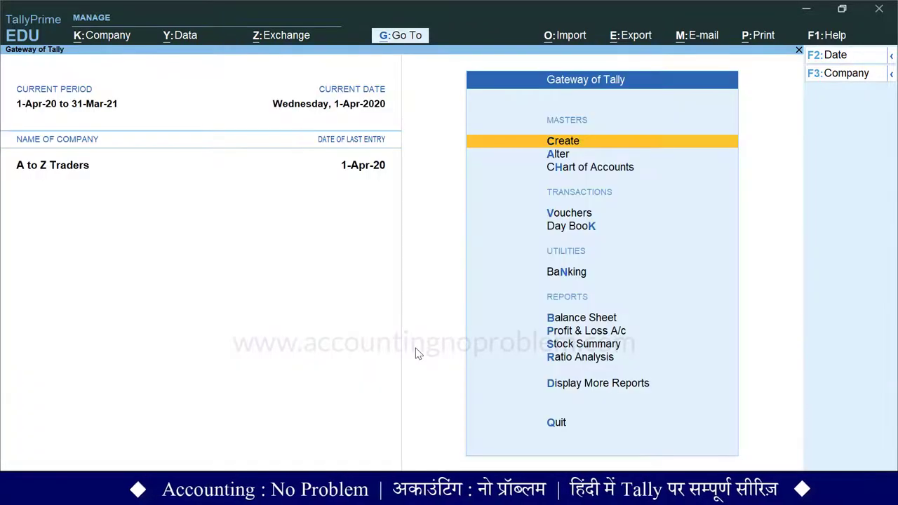
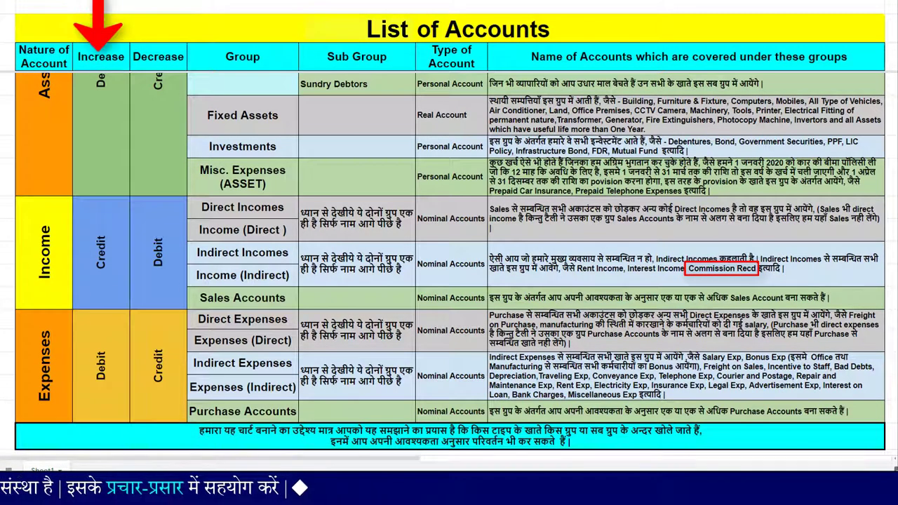
scroll(449, 274, "up", 5)
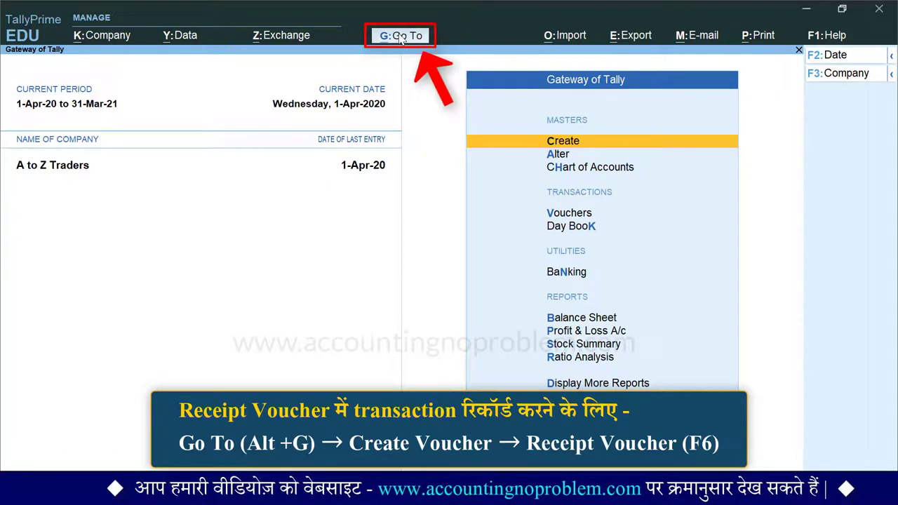
Step: Start another receipt voucher and set its date to 1/5
key("alt+g")
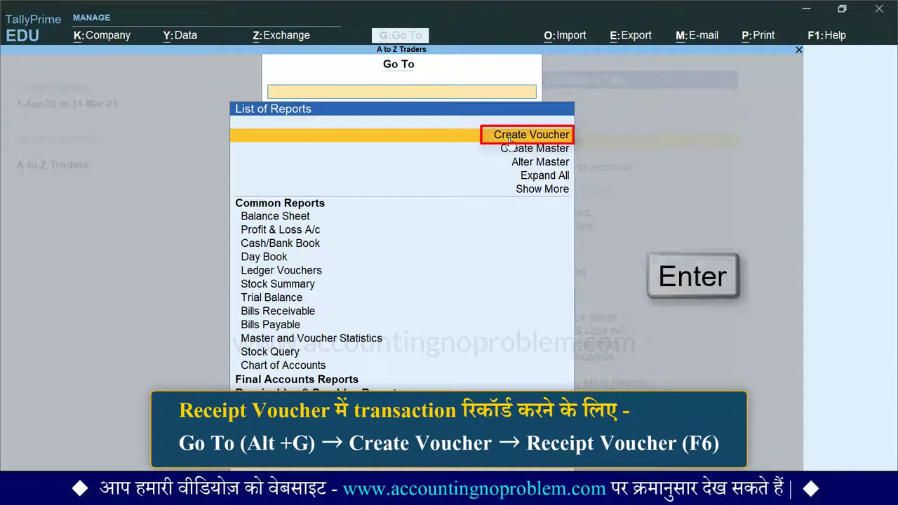
key("Return")
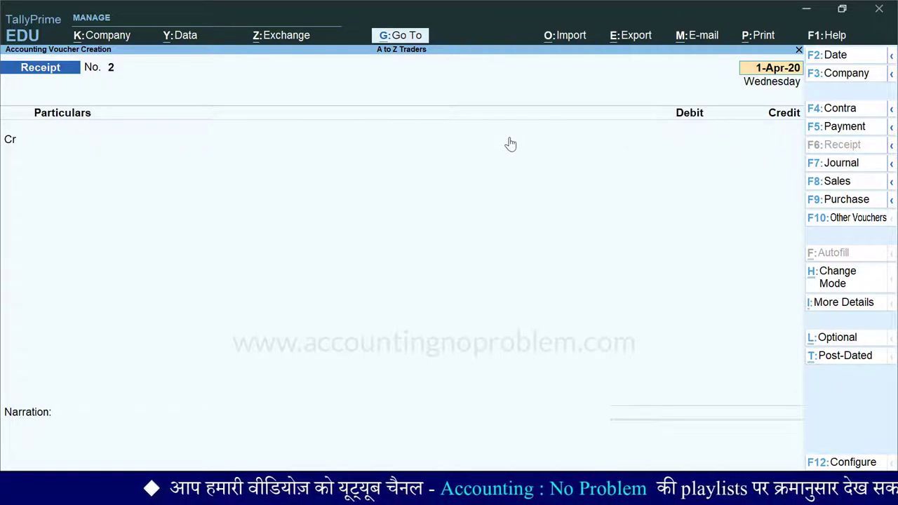
type("1")
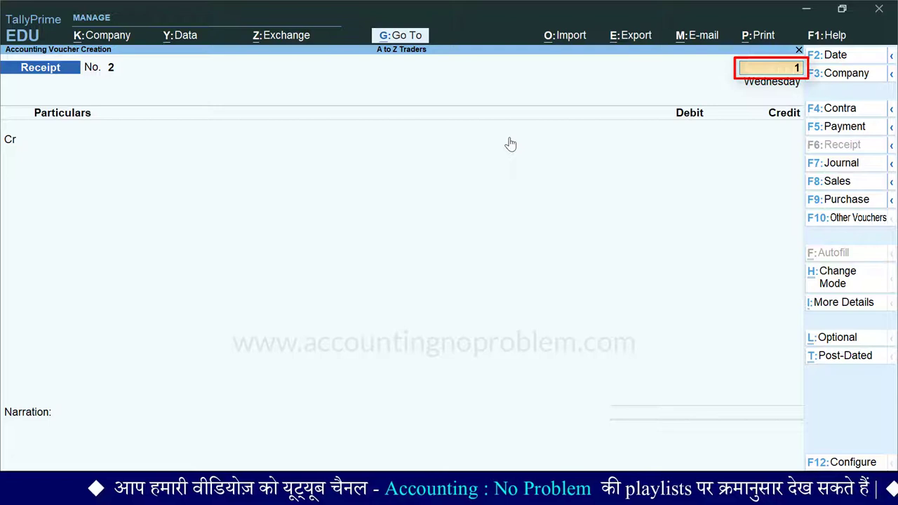
type("/5")
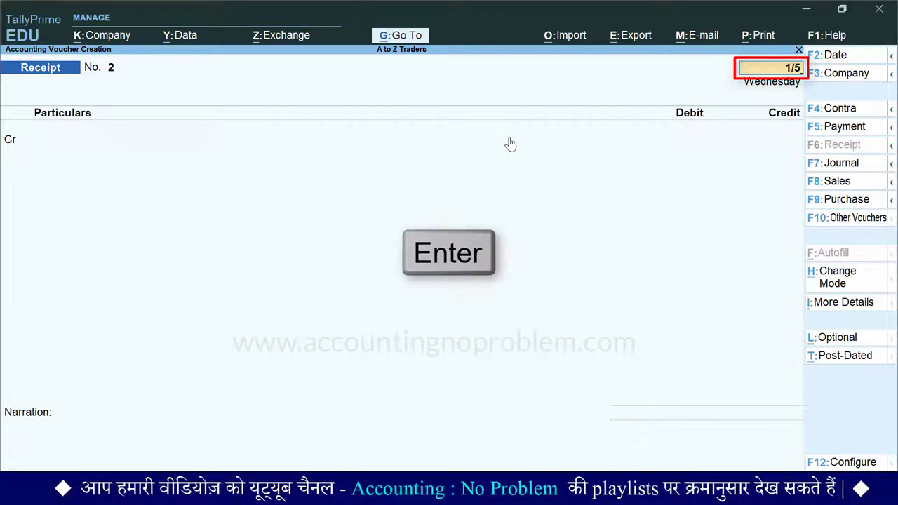
key("Return")
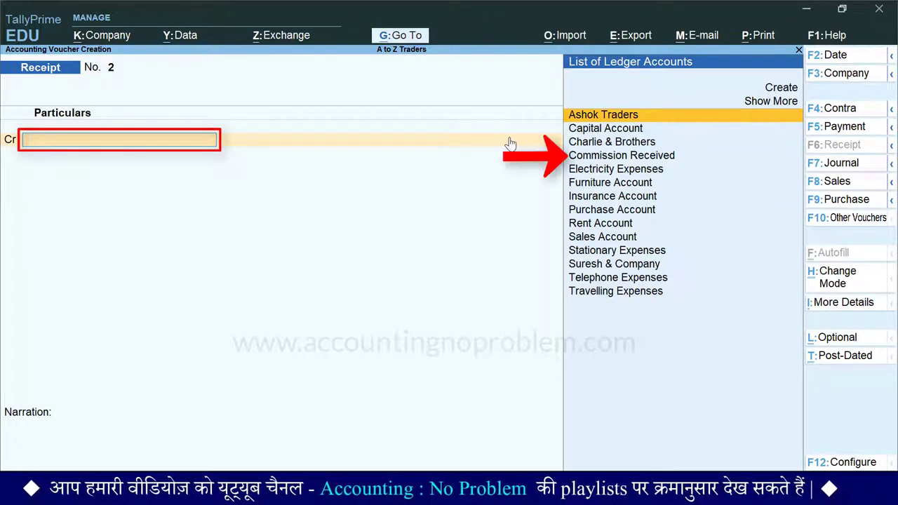
Step: Credit the Commission Received ledger with 5000 on the receipt voucher's Cr line
type("C")
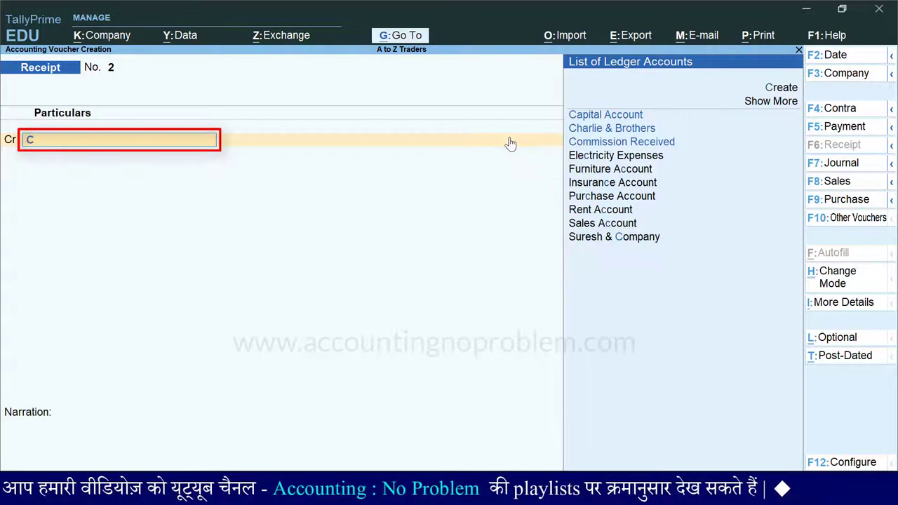
key("Down")
key("Down")
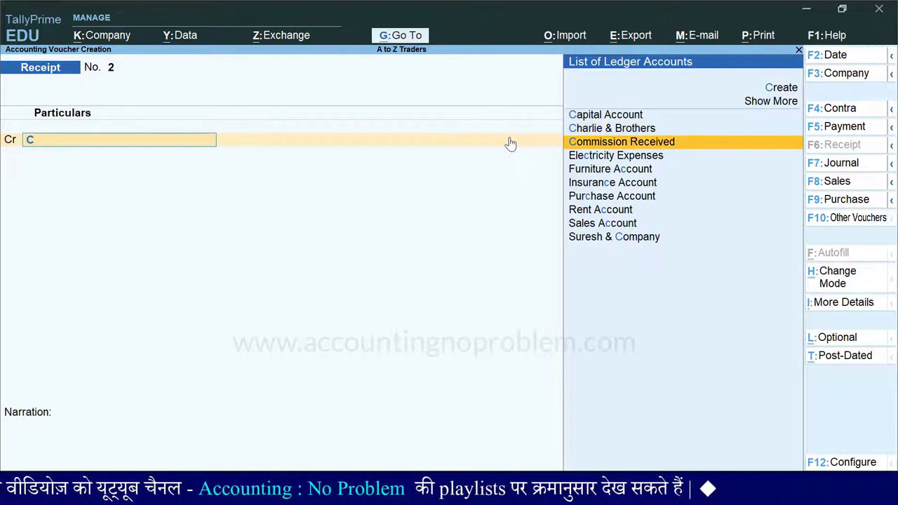
key("Return")
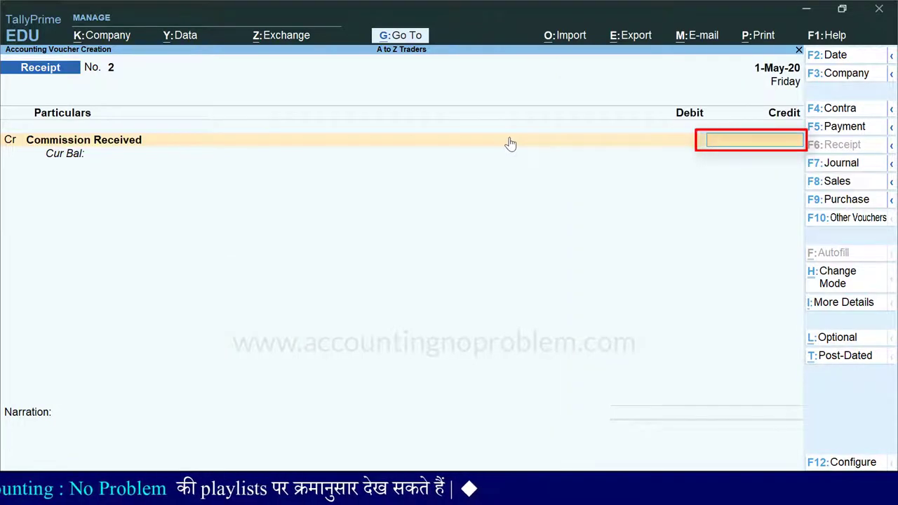
type("5000")
key("Return")
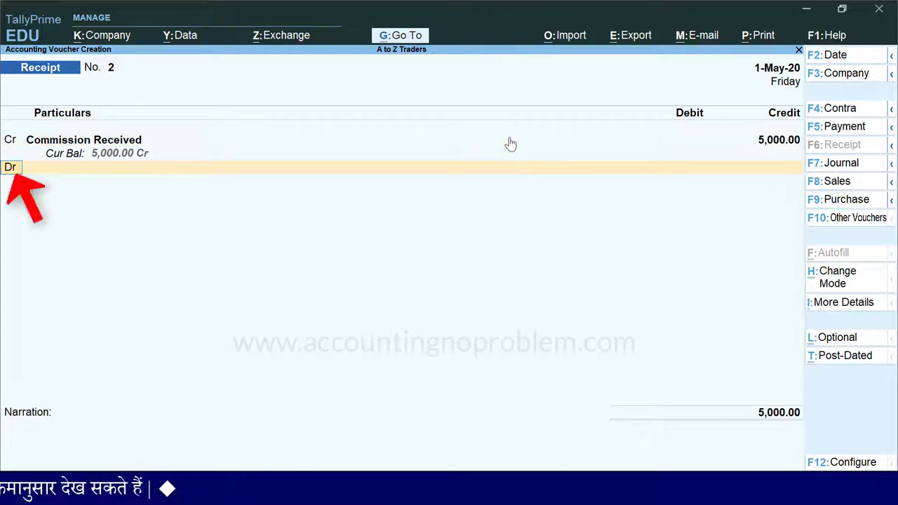
Step: Debit State Bank of India with 5,000.00 on the receipt voucher's Dr line
key("Return")
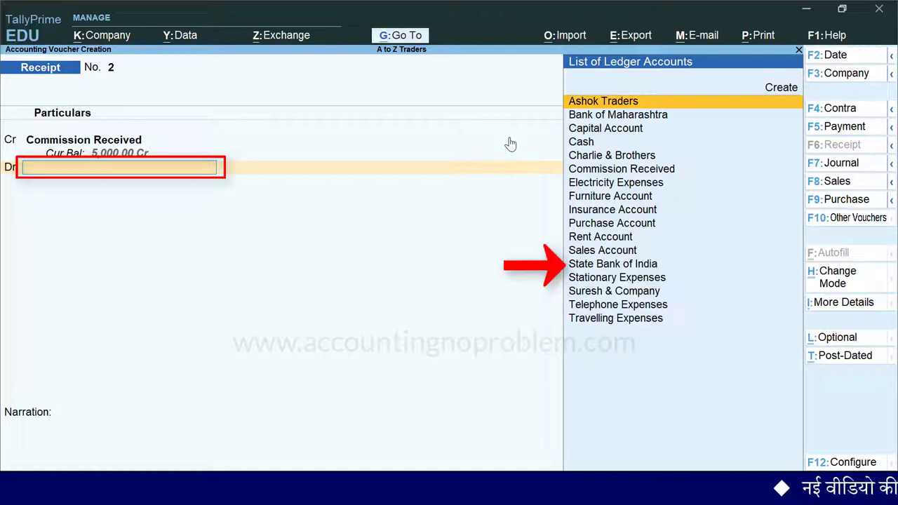
type("S")
key("Down")
key("Return")
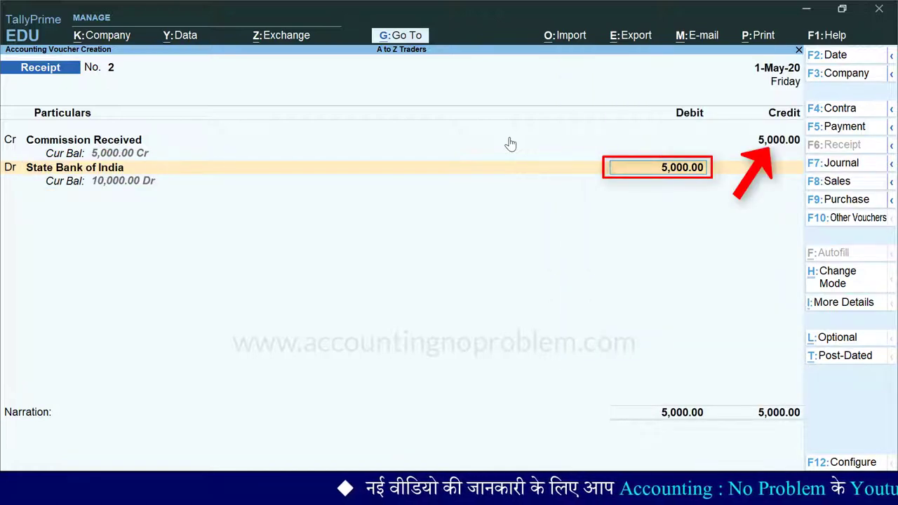
key("Return")
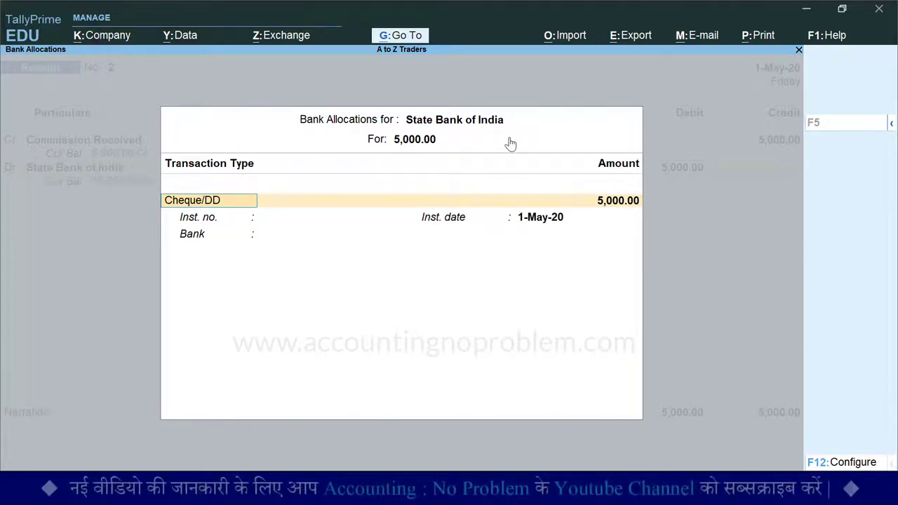
Step: Allocate the 5,000.00 as a Cheque/DD transaction with instrument number 555555, keeping the instrument date 1-May-20
key("space")
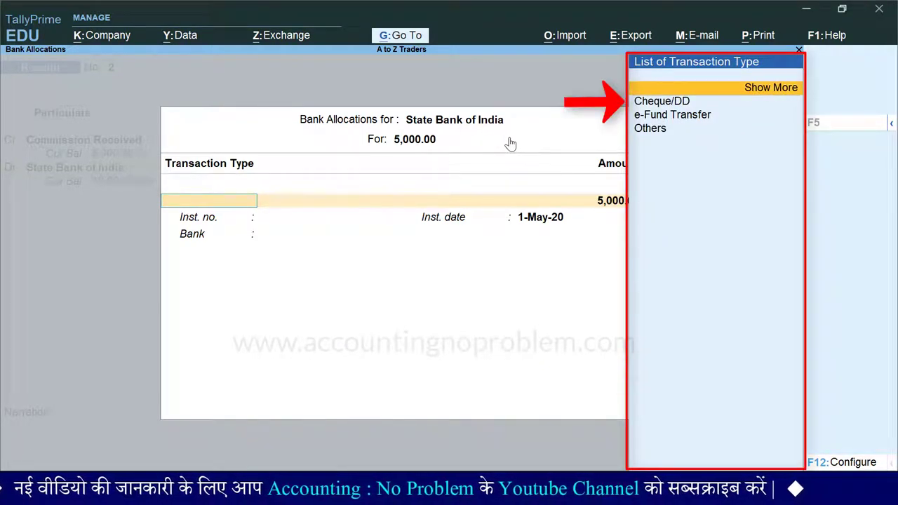
key("Down")
key("Return")
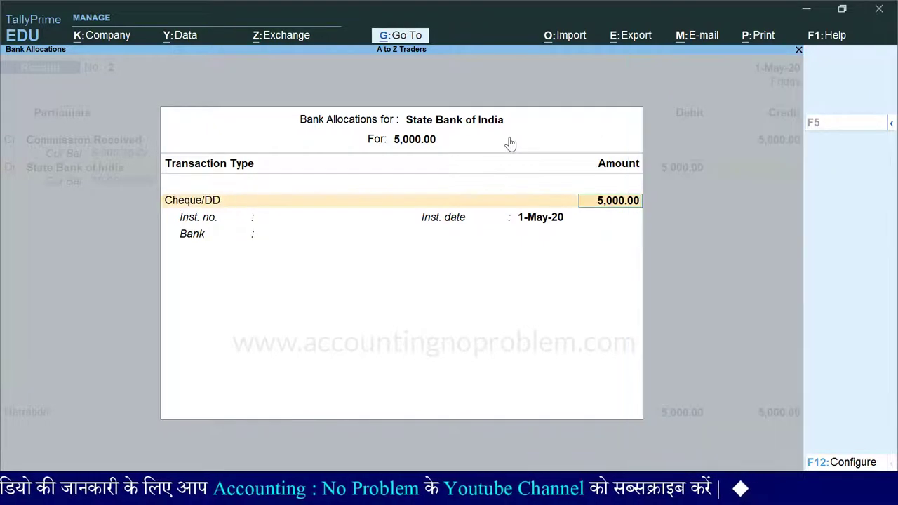
key("Return")
key("Return")
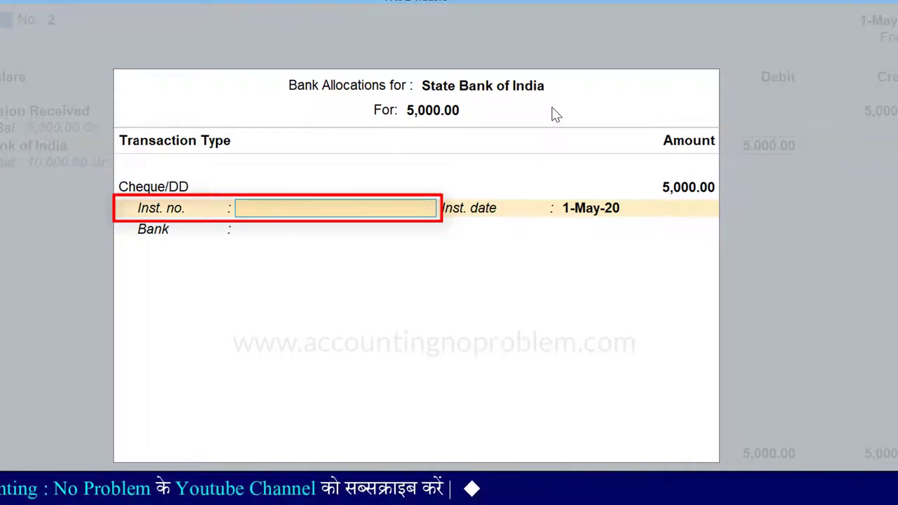
type("555555")
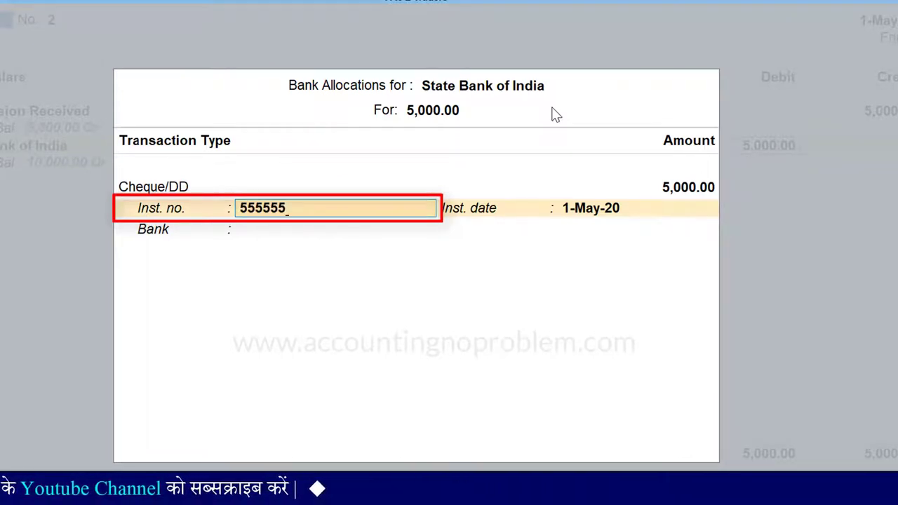
key("Return")
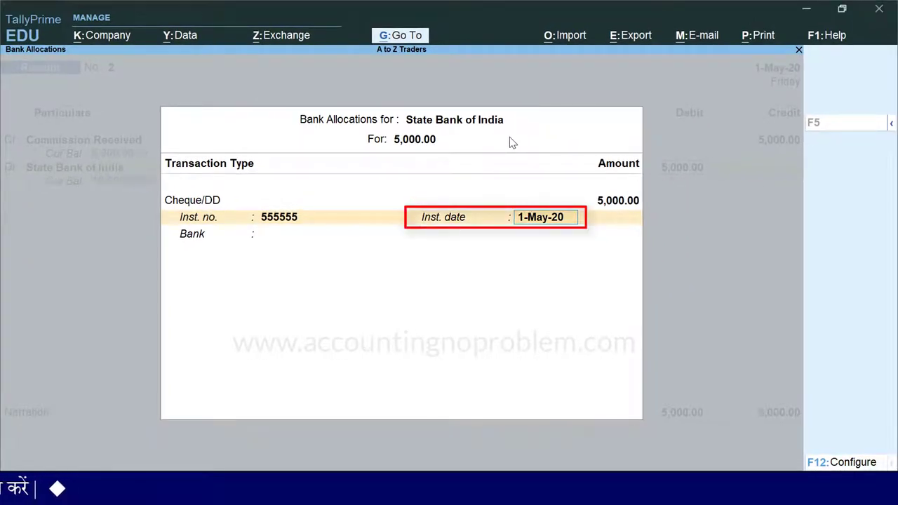
key("Return")
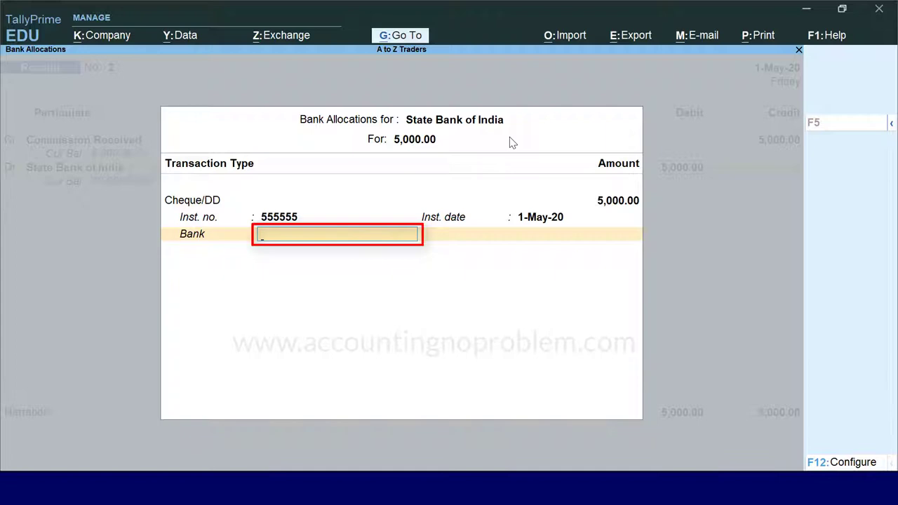
Step: Specify ICICI Bank as a new bank name for the cheque and complete the bank allocation
type("ic")
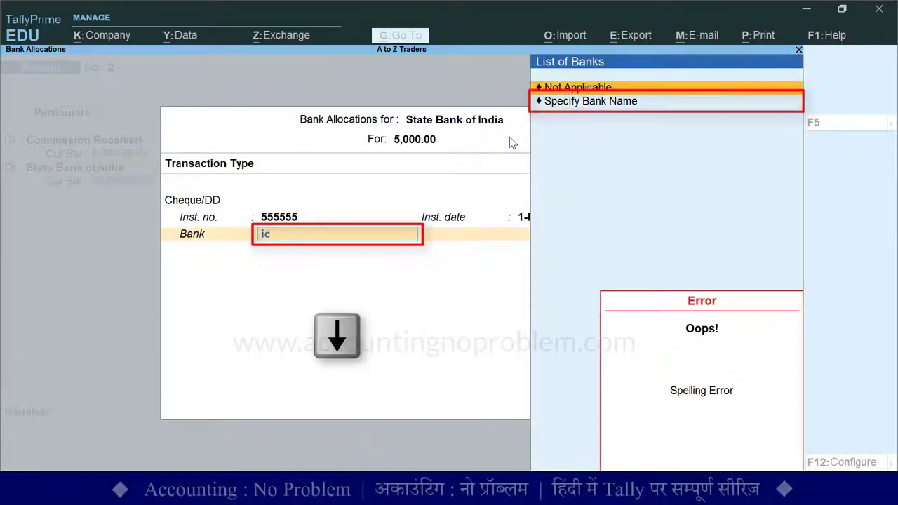
key("Down")
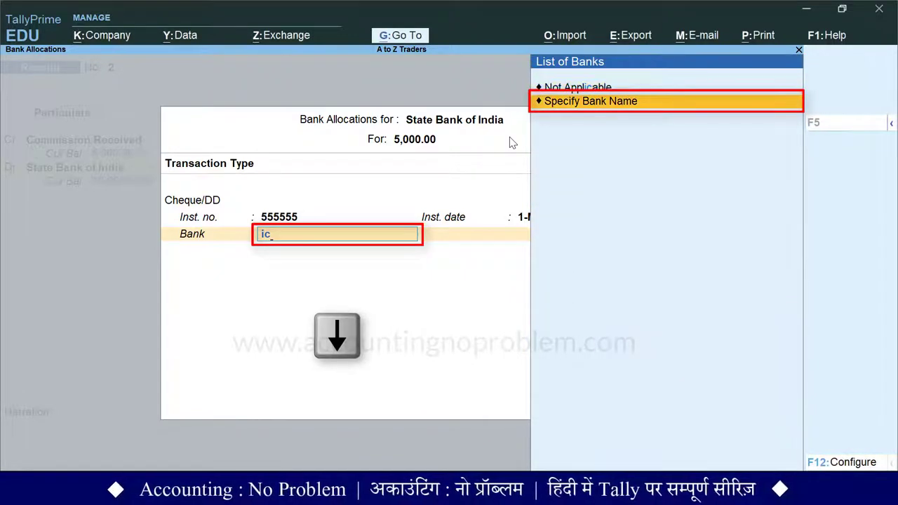
key("Return")
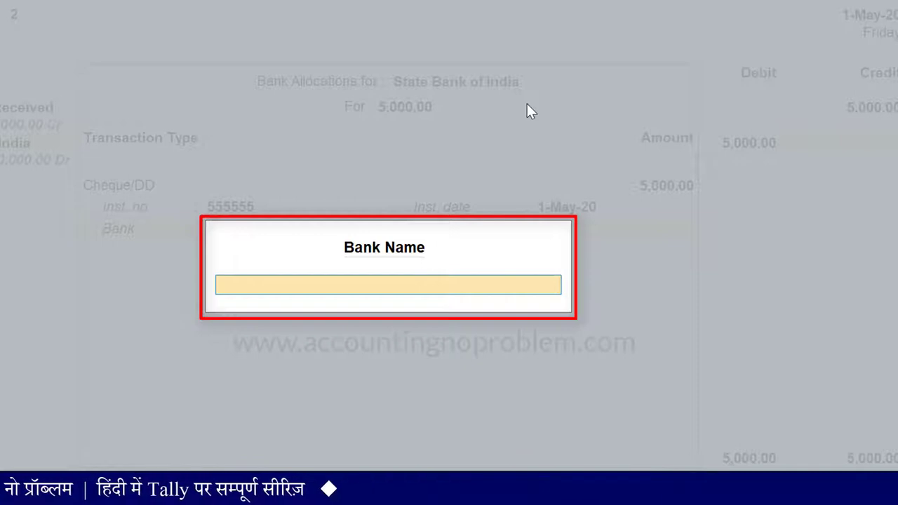
type("ICICI Bank")
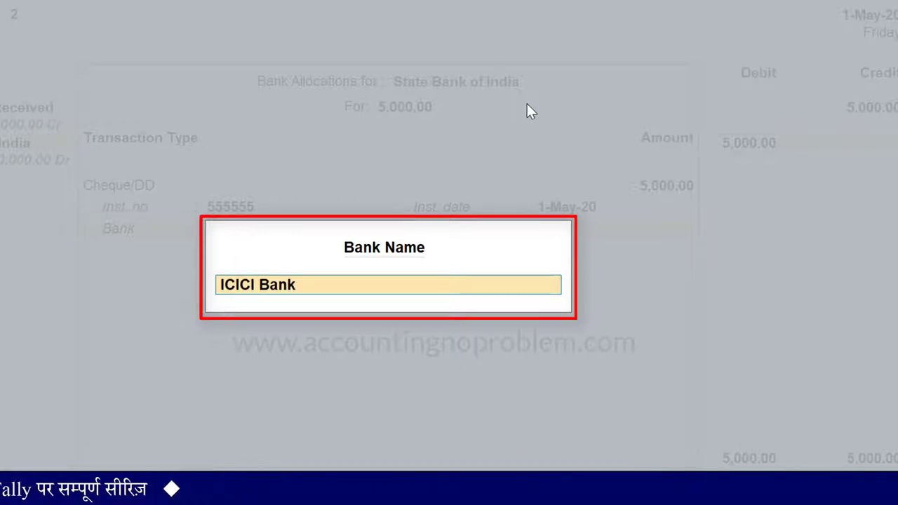
key("Return")
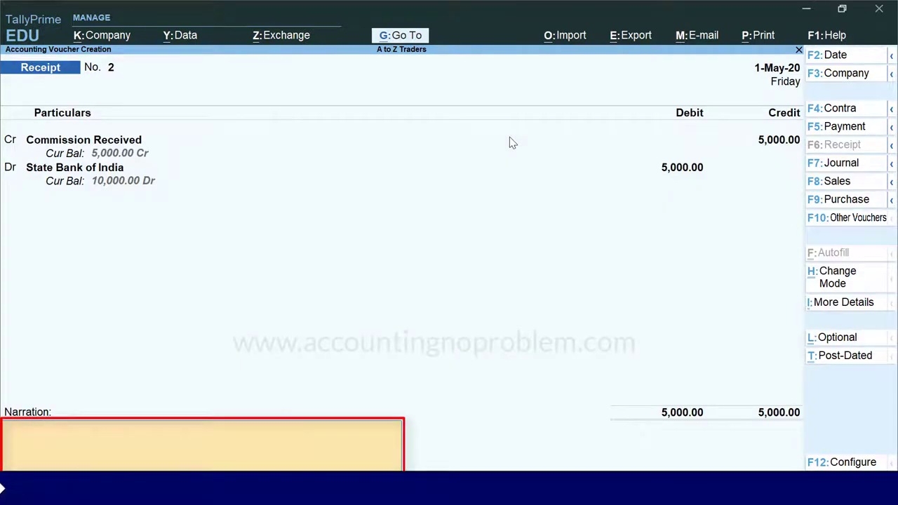
Step: Enter the narration "being commision received from Ashok Traders vide cheque no.555555 deposited in SBI." and save the voucher
key("ctrl+alt+v")
key("ctrl")
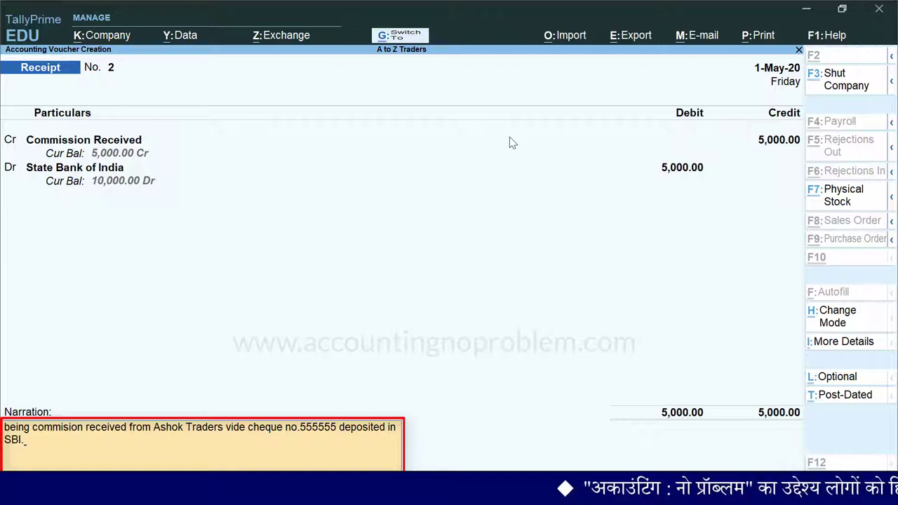
key("ctrl+a")
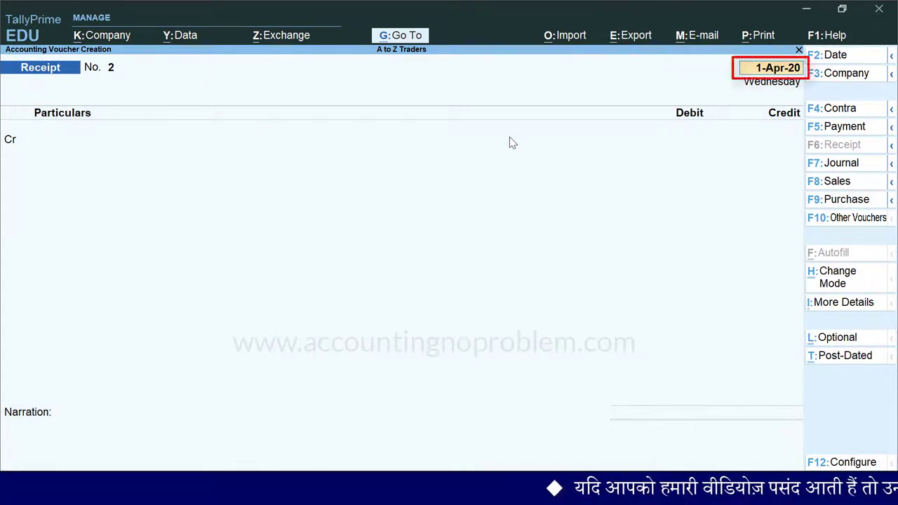
Step: Date the next receipt voucher 2-May-20
key("Return")
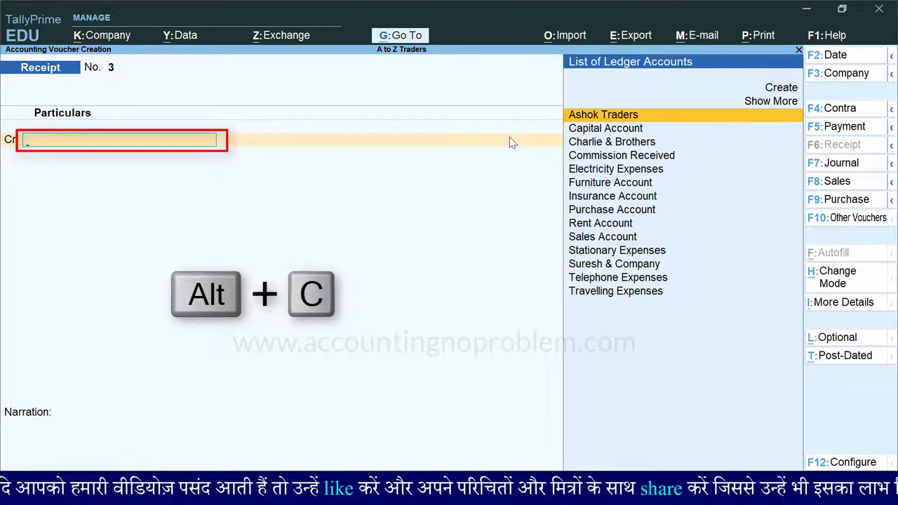
key("alt+c")
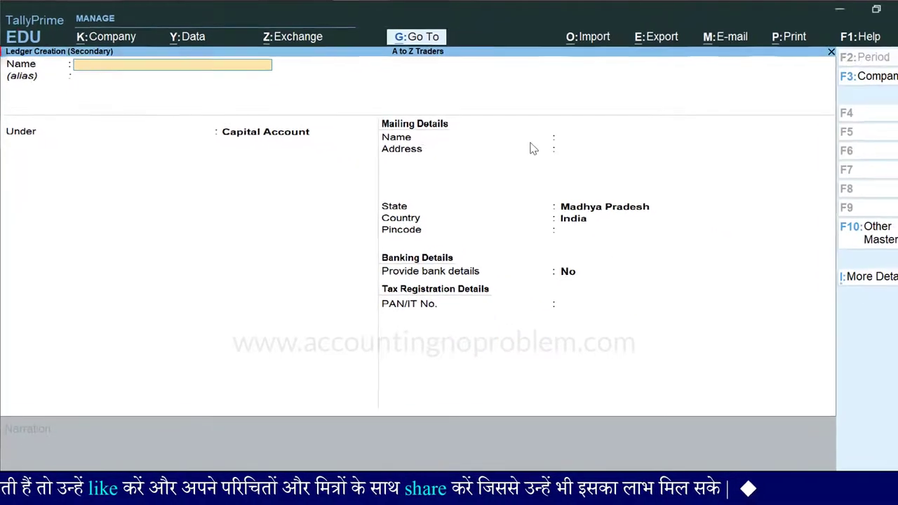
key("Escape")
key("Escape")
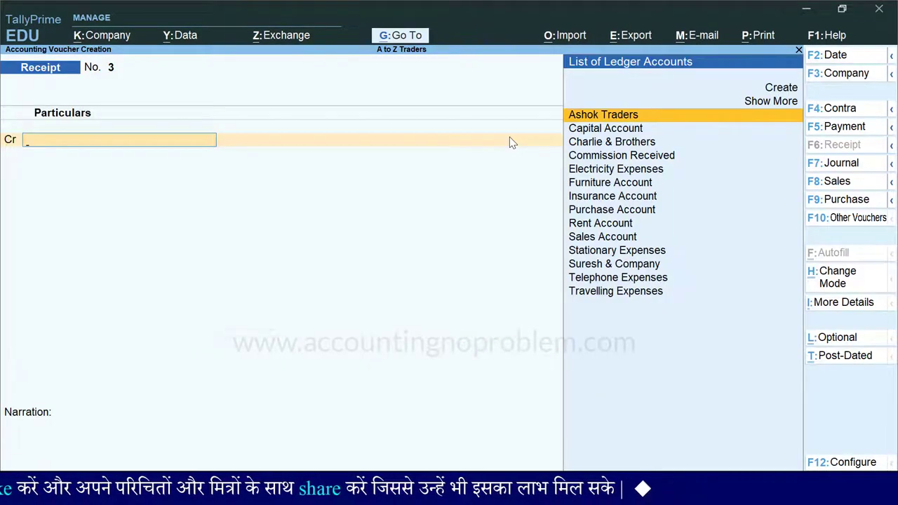
Step: Start creating a new ledger from the voucher's Cr line and name it Mohan Traders
key("Up")
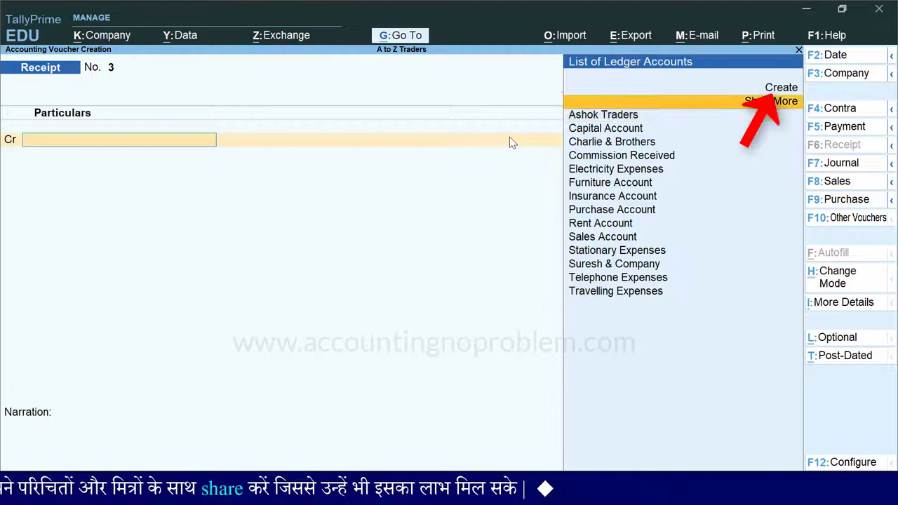
key("Up")
key("Return")
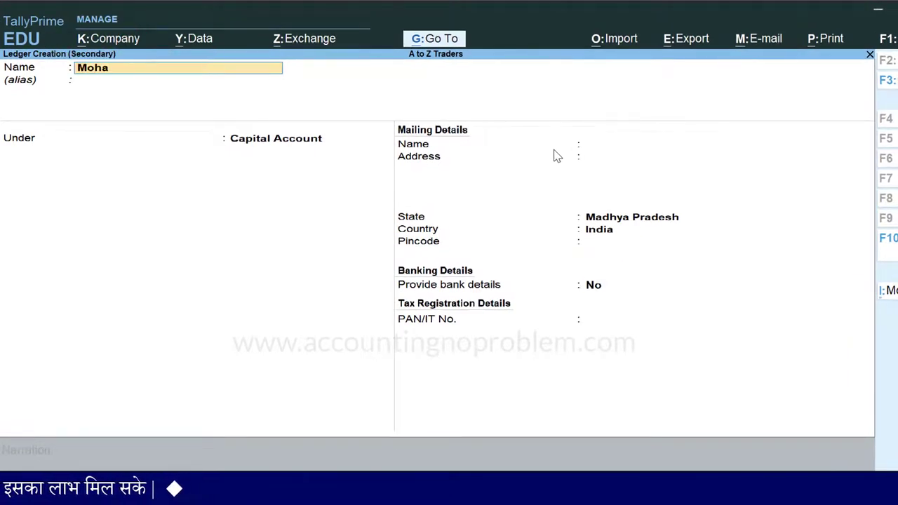
type("s")
key("Return")
Step: Place the ledger under Sundry Debtors, keep bill-by-bill balances at Yes and bank details at No, and save it
type("Deb")
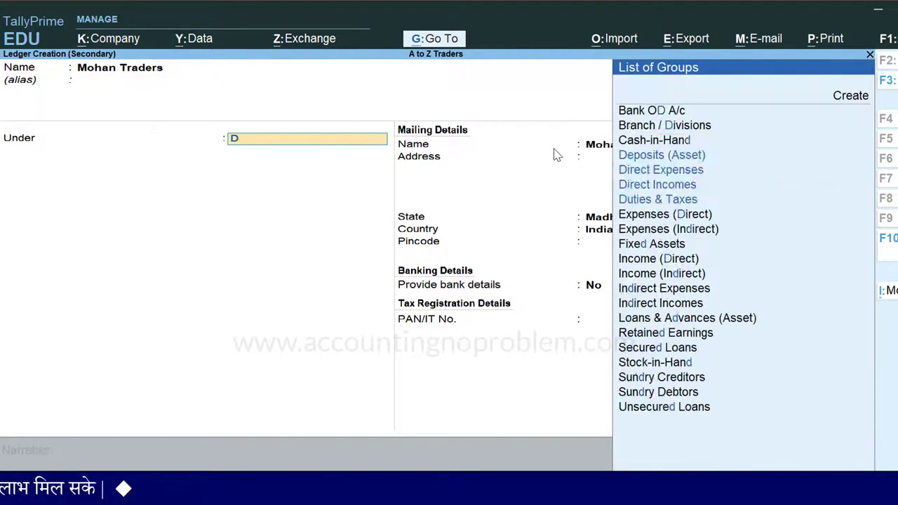
key("Return")
key("Return")
key("Return")
key("Return")
key("Return")
key("Return")
key("Return")
key("Return")
key("Return")
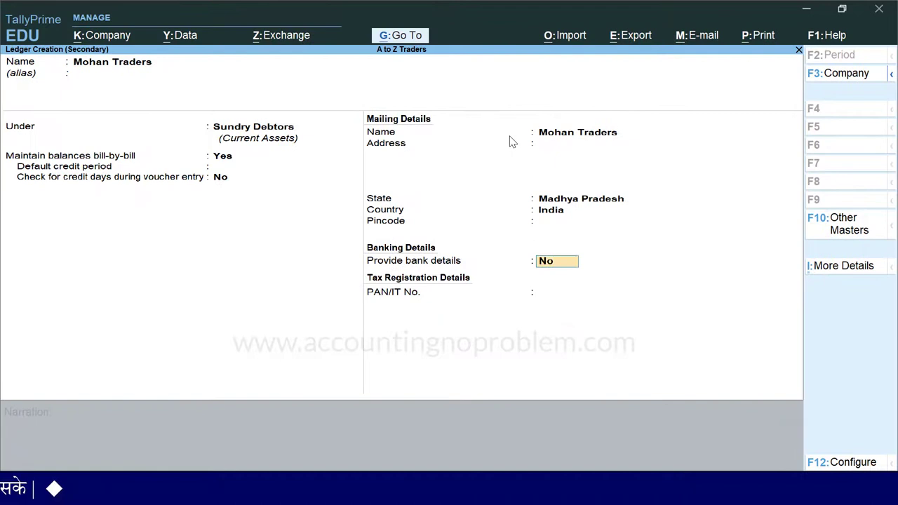
key("Return")
key("Return")
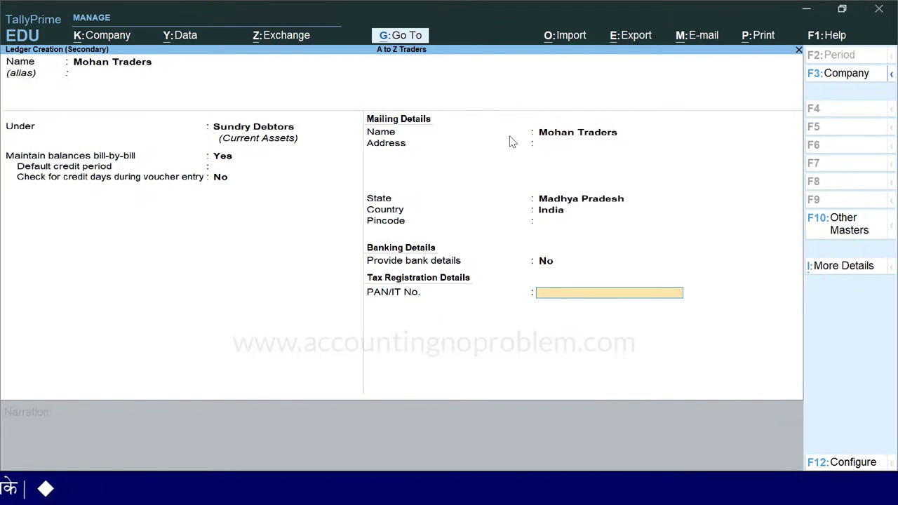
key("Return")
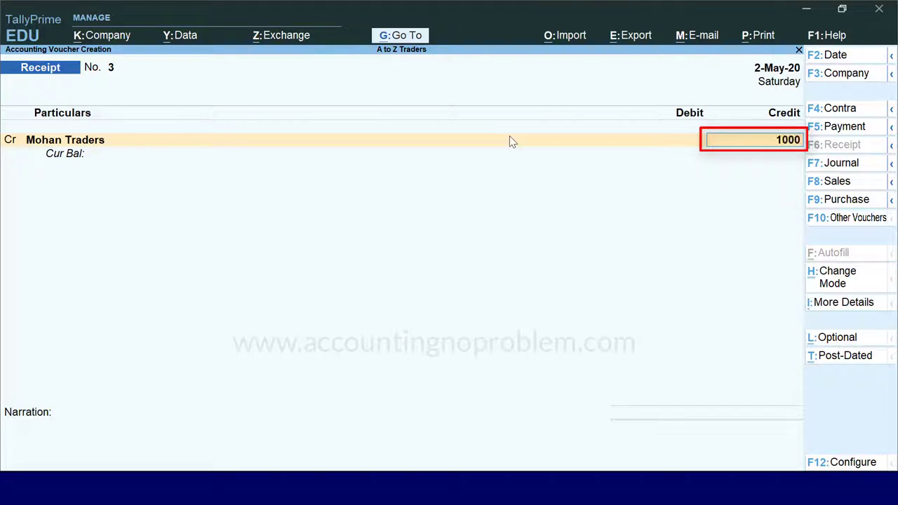
key("Return")
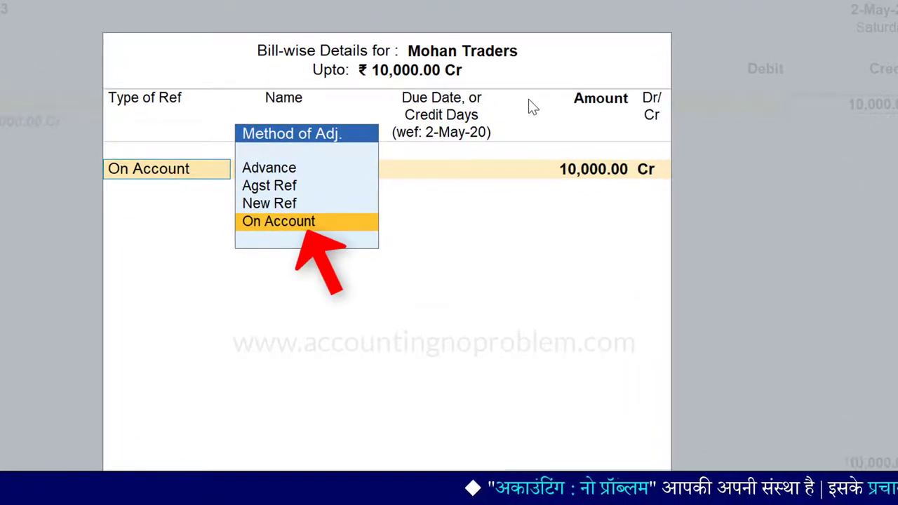
key("BackSpace")
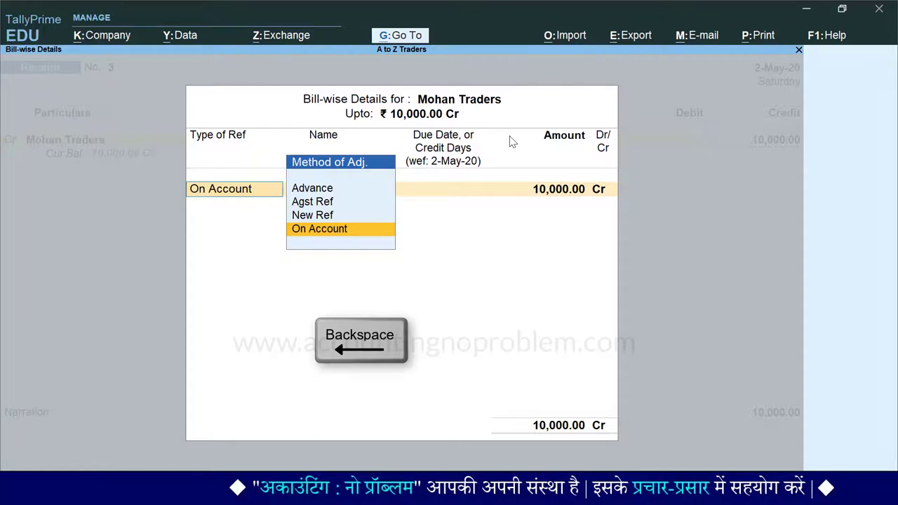
key("Return")
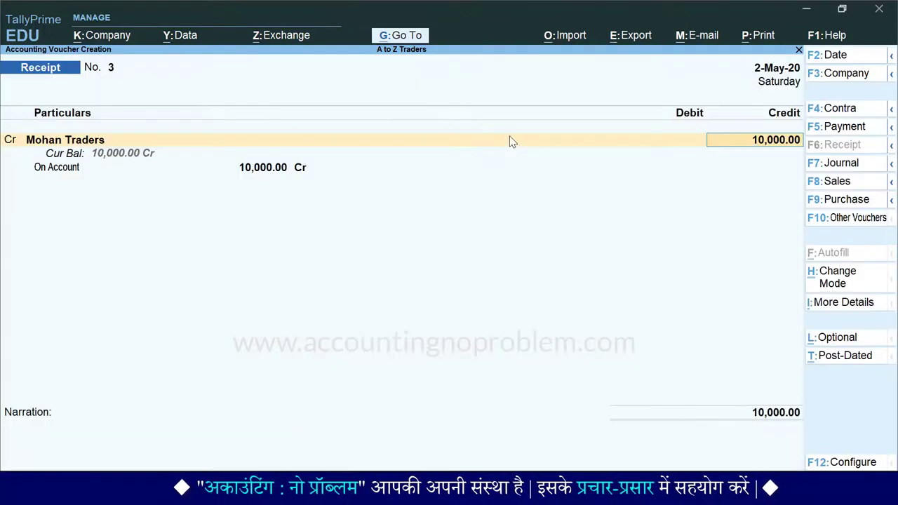
Step: Set Enable Bill-wise entry to No in the company features of A to Z Traders and save the change
key("F11")
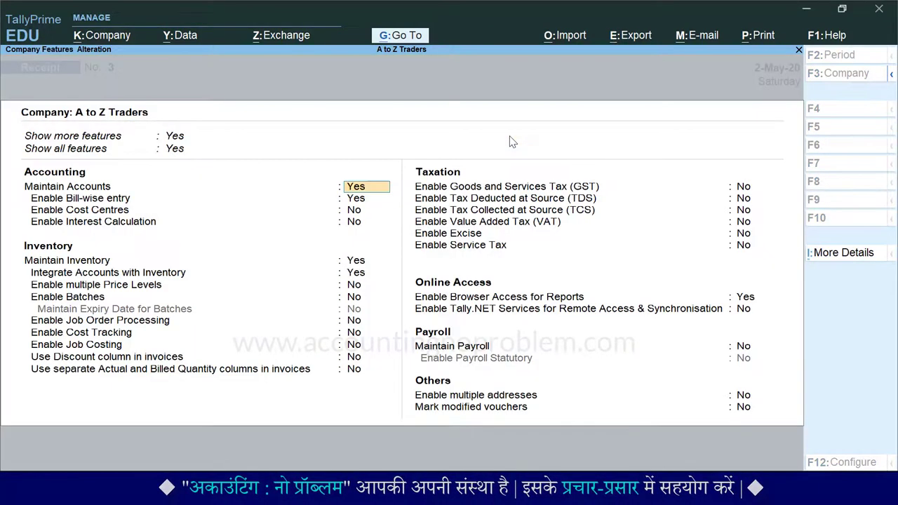
key("Return")
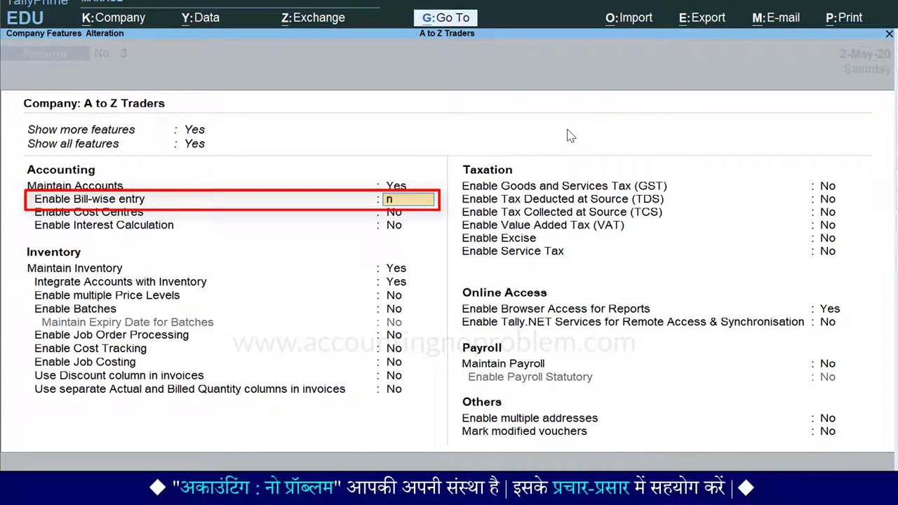
key("Return")
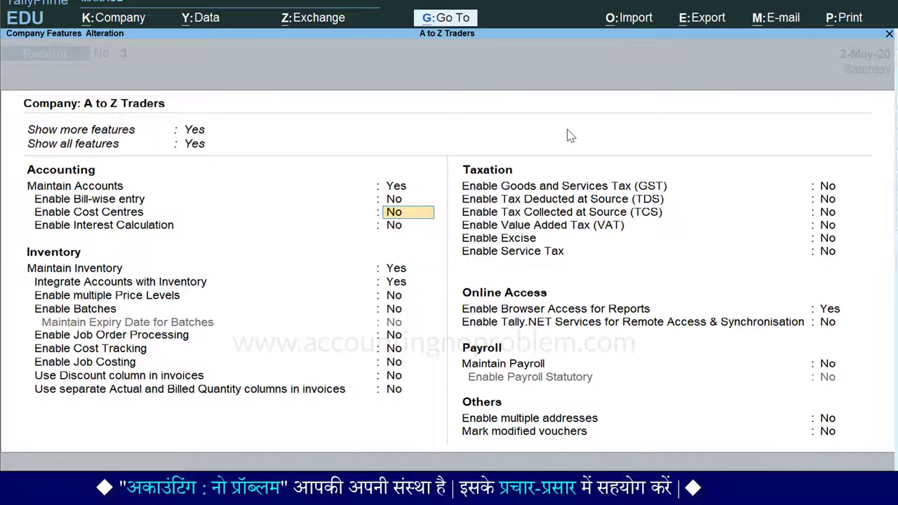
key("ctrl+a")
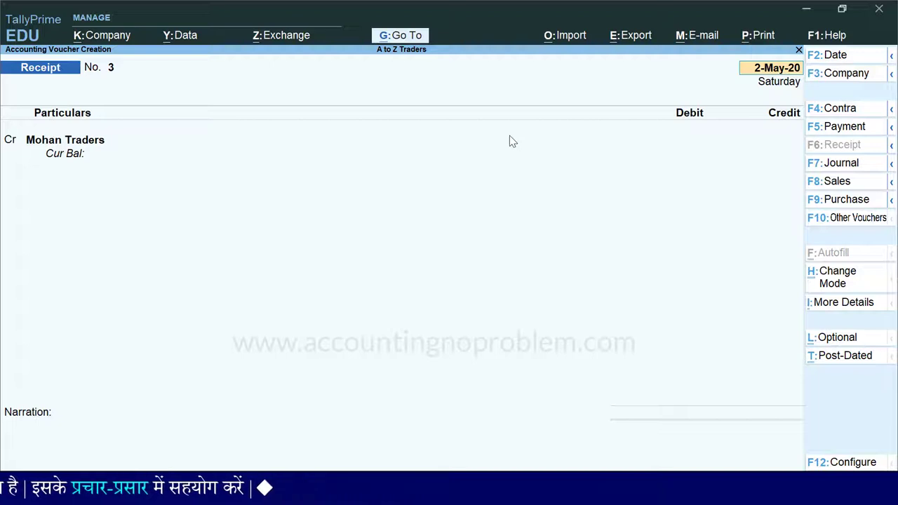
Step: Keep the 2-May-20 date, credit Mohan Traders with 10,000 and debit Cash for the same amount
key("Return")
key("Return")
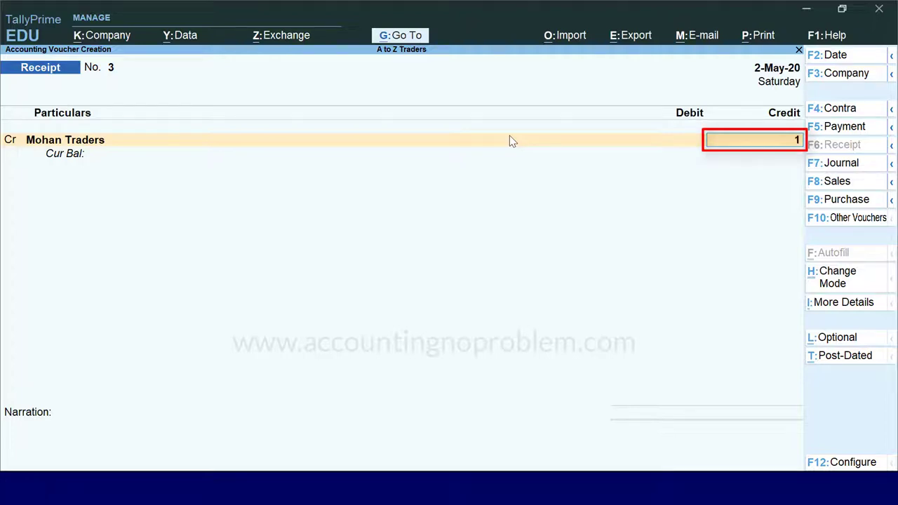
key("Return")
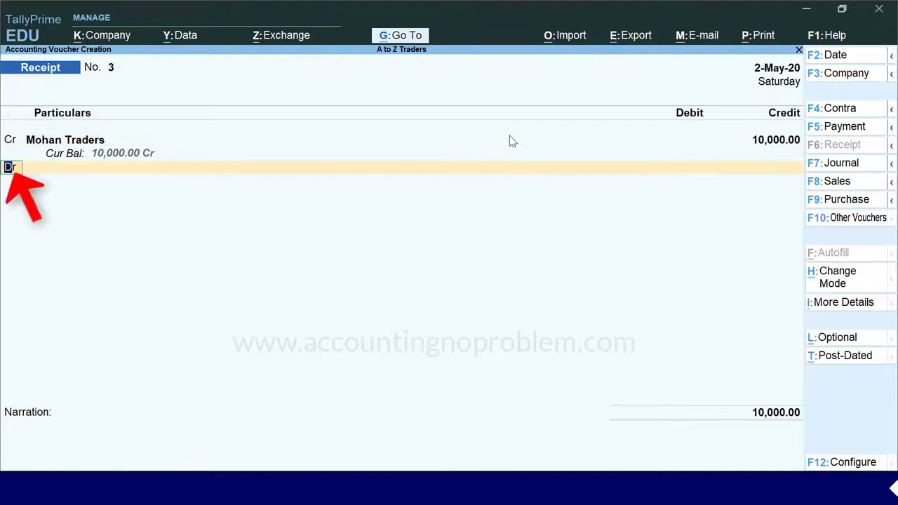
key("Return")
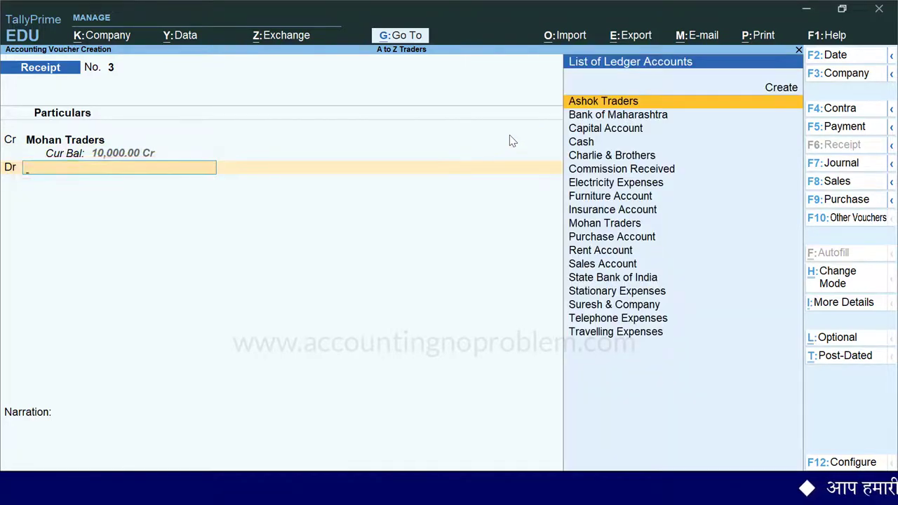
type("Cas")
key("Return")
key("Return")
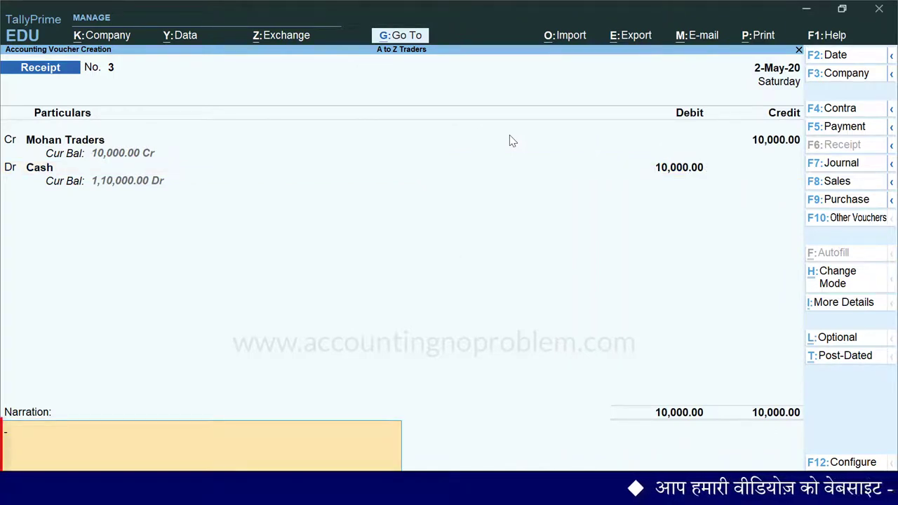
Step: Enter the narration "Being advance received against order from Mohan Traders by cash." and save the voucher
key("ctrl+alt+v")
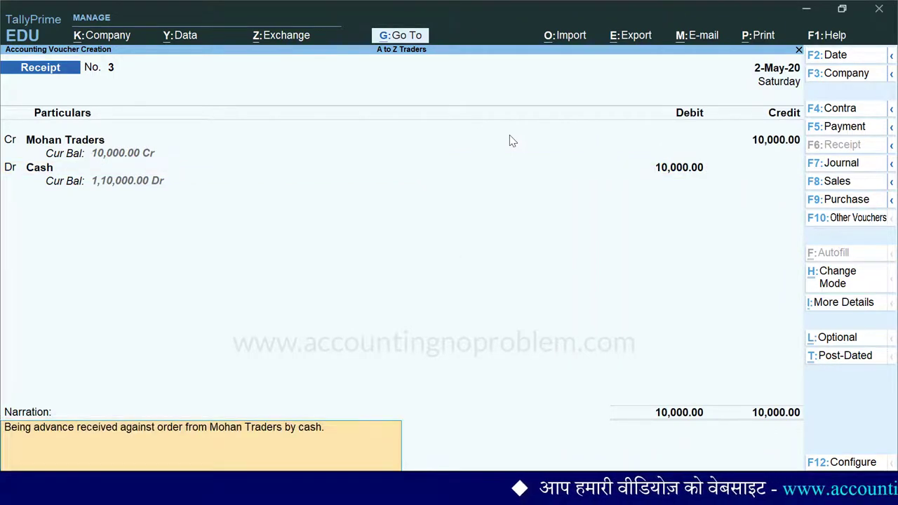
key("ctrl+a")
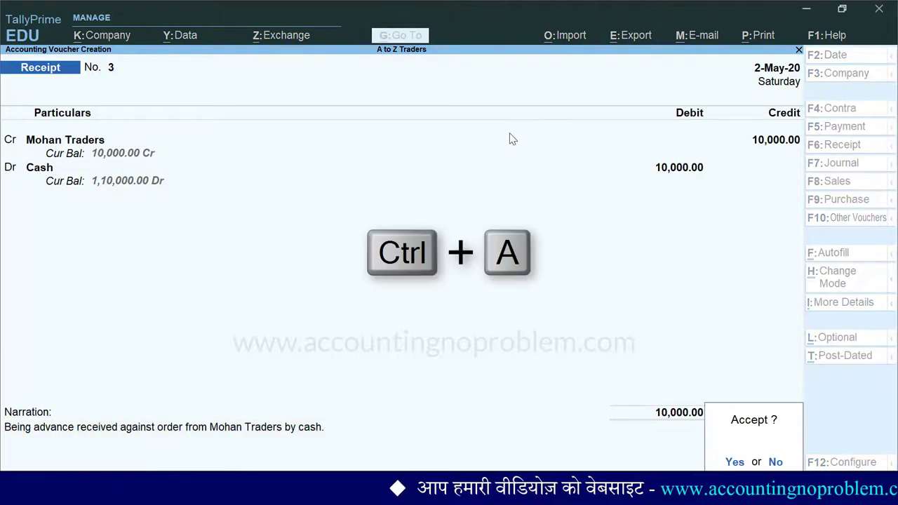